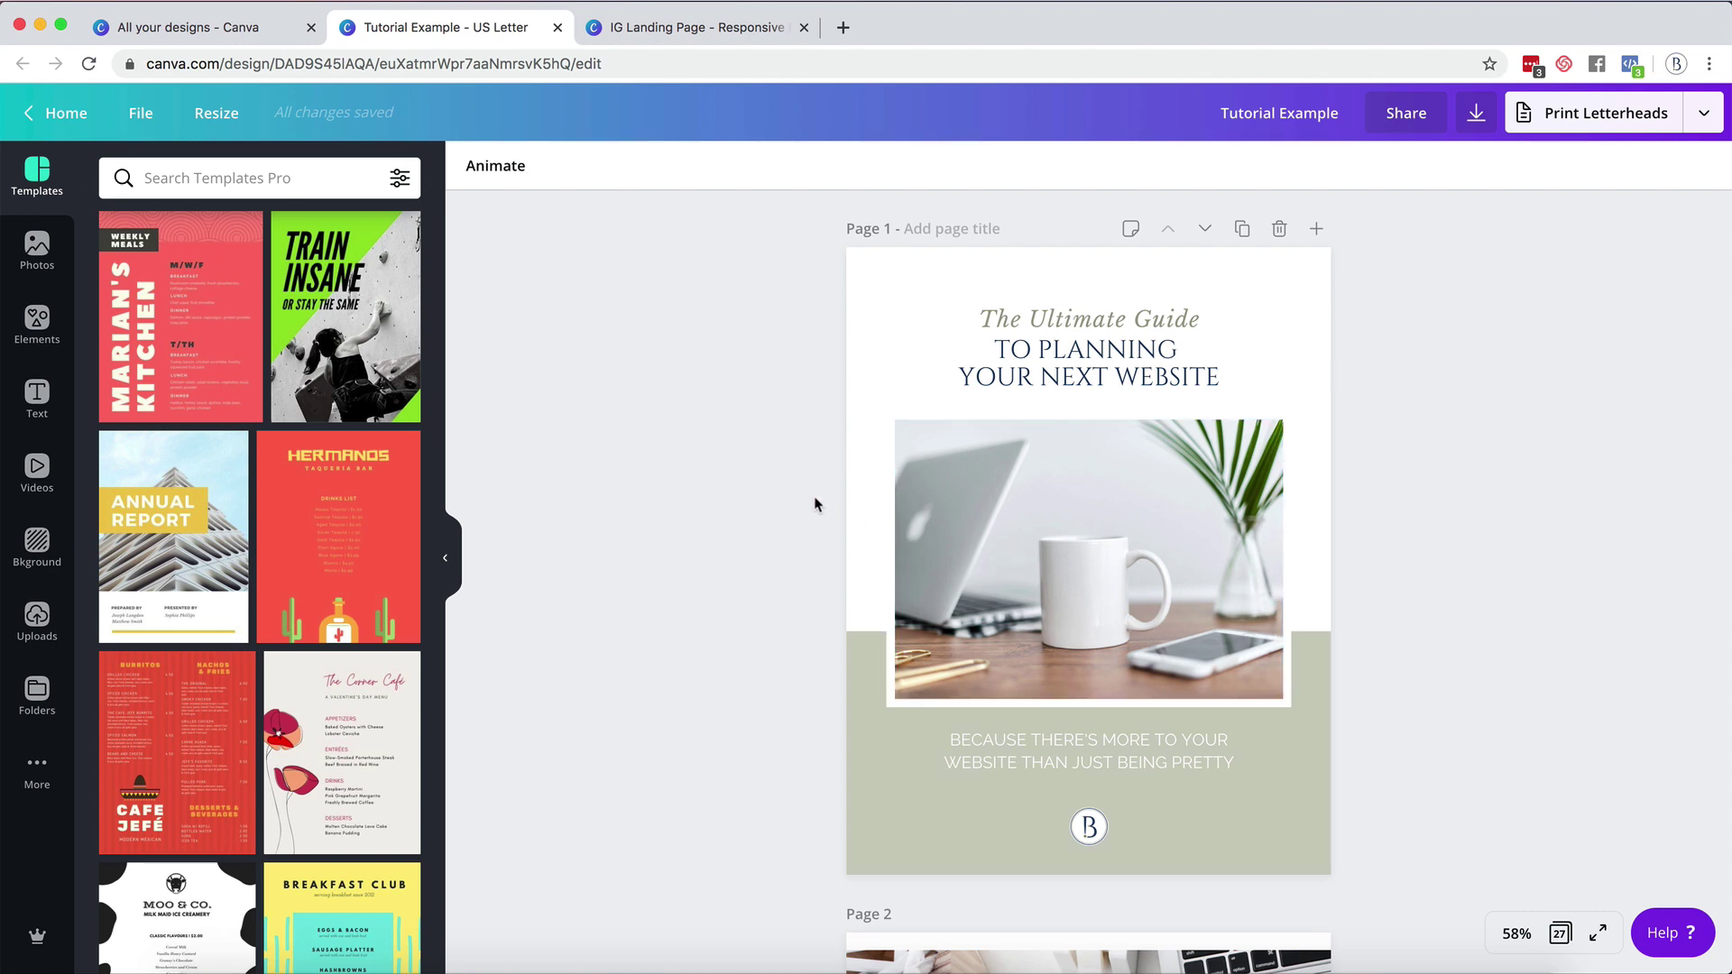
# Scroll the guide from page 1 down to page 3's 'Get to Know Your Needs' body text.
pyautogui.scroll(-1, 815, 505)
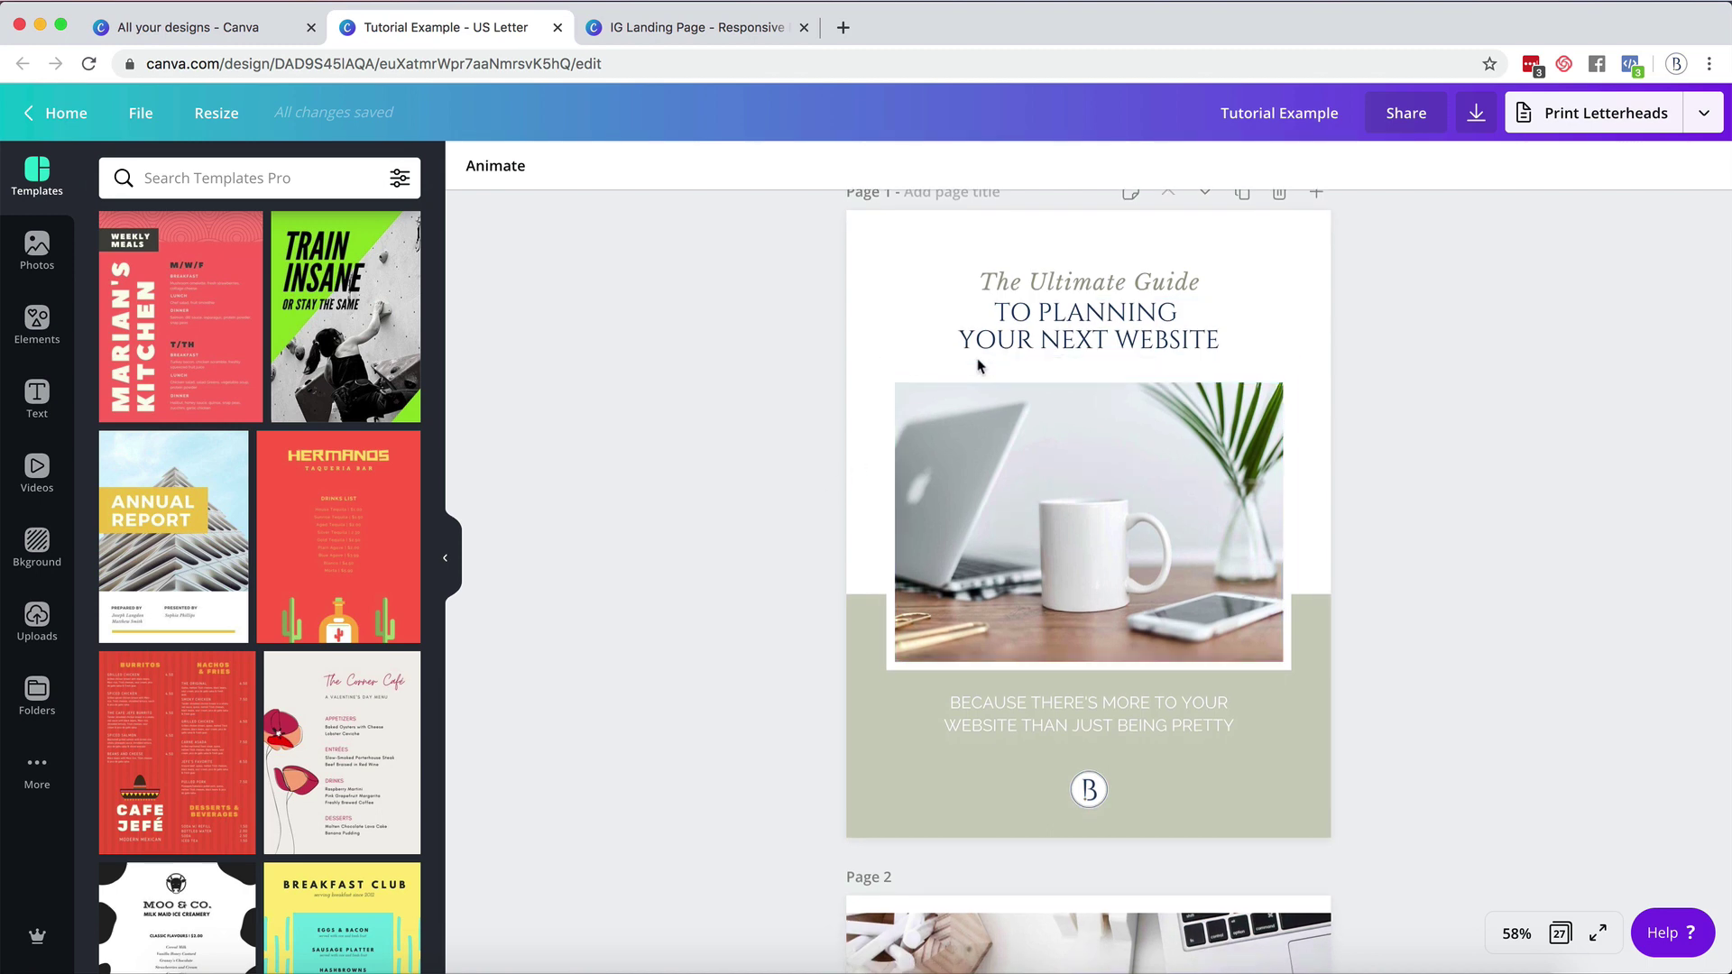
pyautogui.scroll(-15, 978, 363)
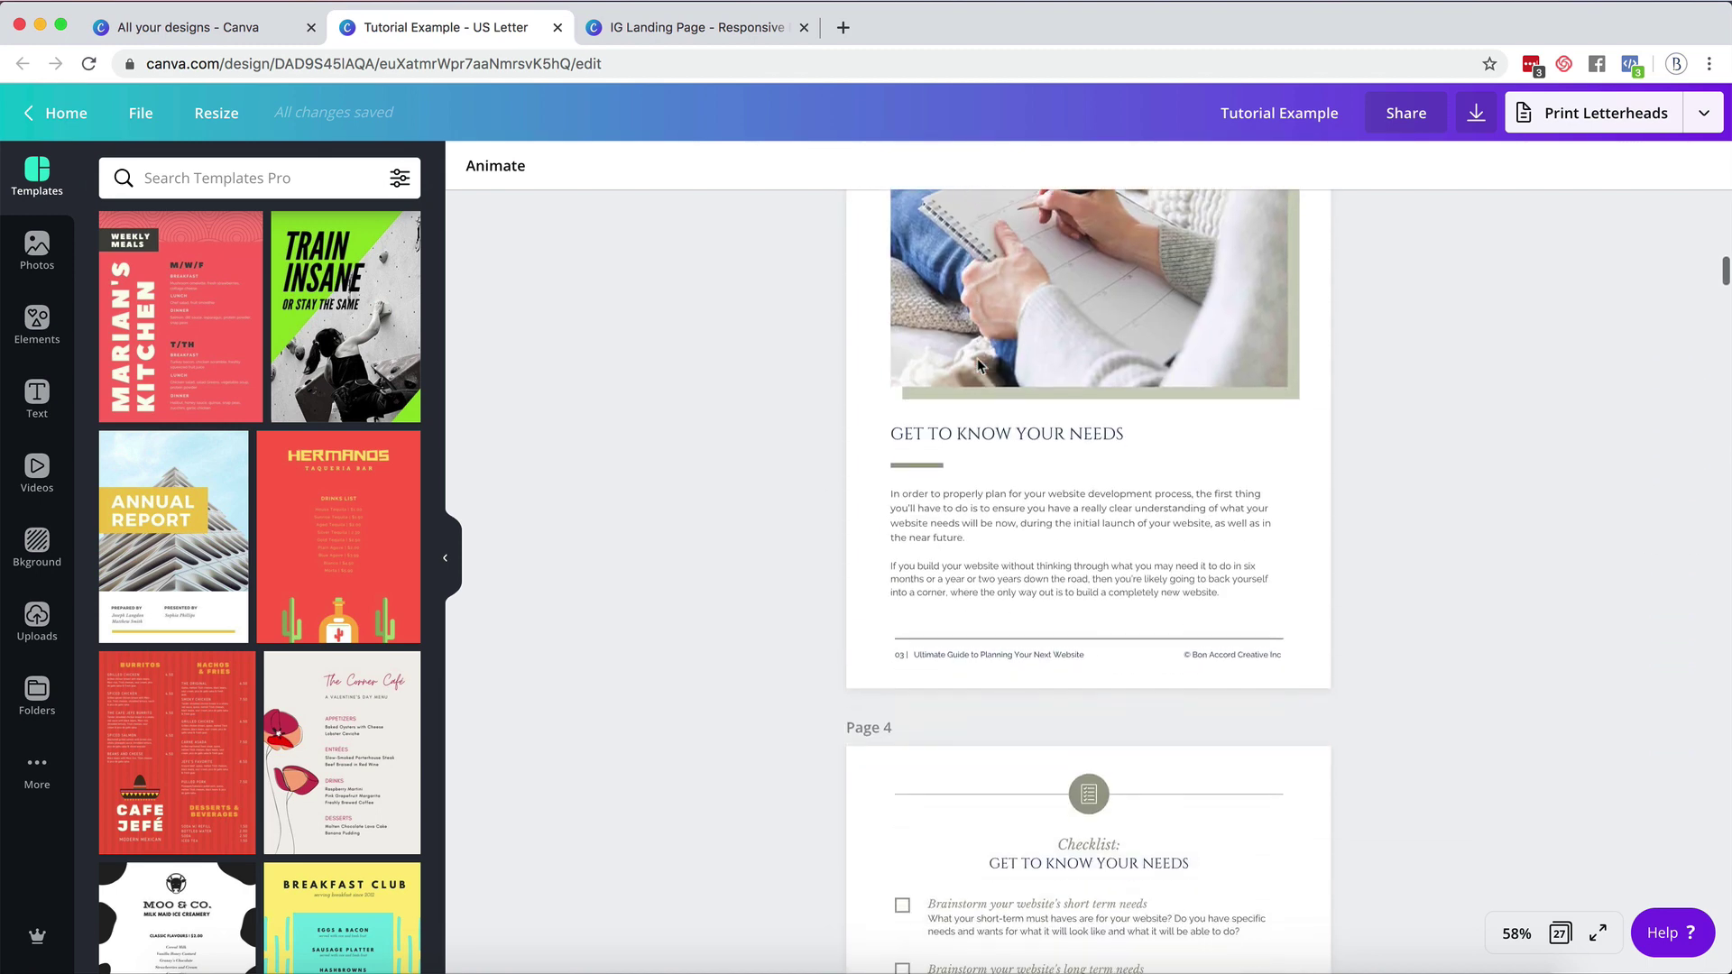
pyautogui.scroll(-10, 977, 364)
pyautogui.scroll(8, 977, 364)
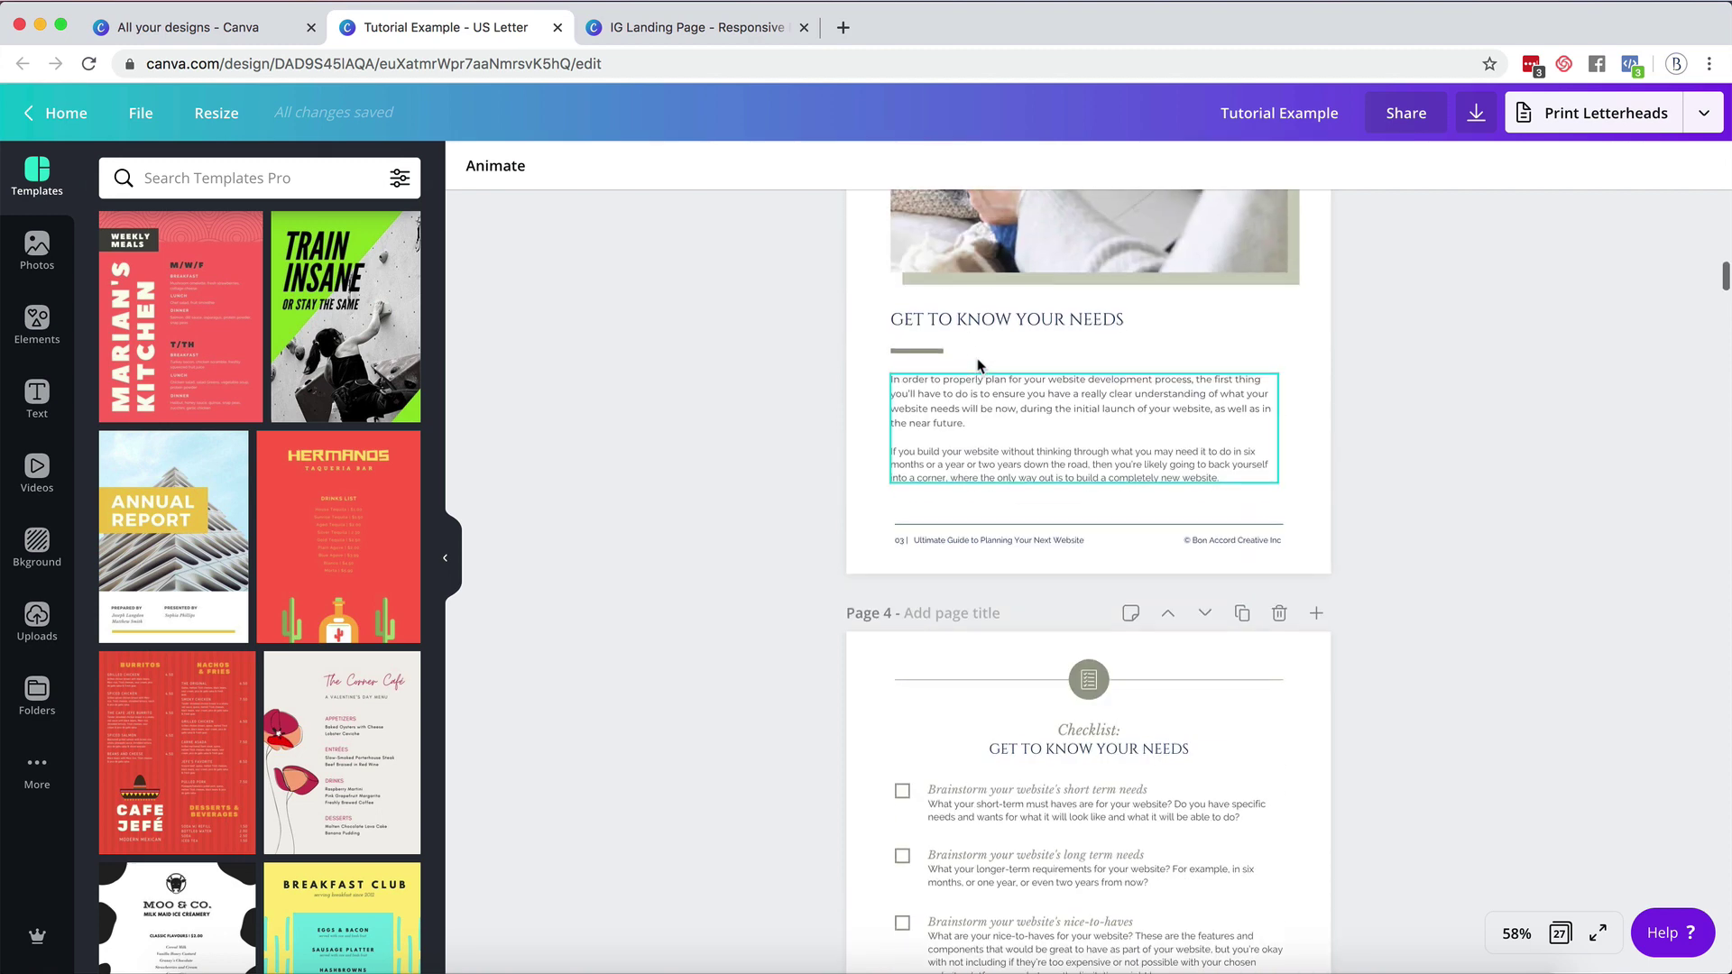
pyautogui.scroll(2, 978, 364)
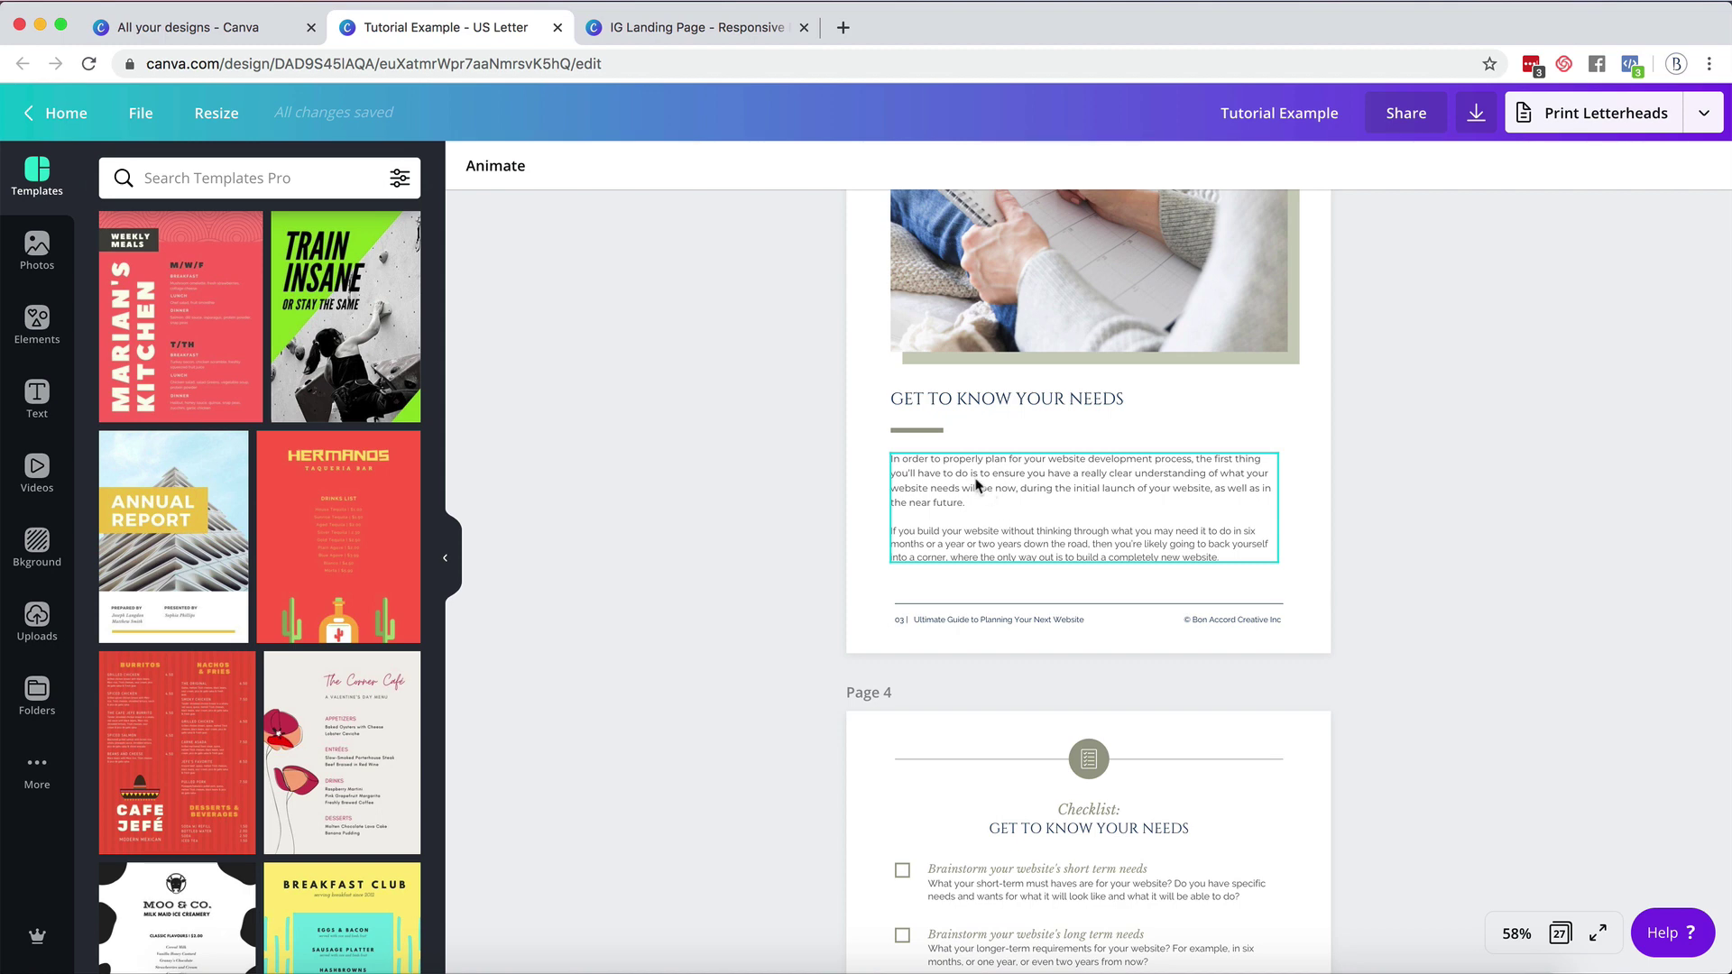
pyautogui.click(984, 502)
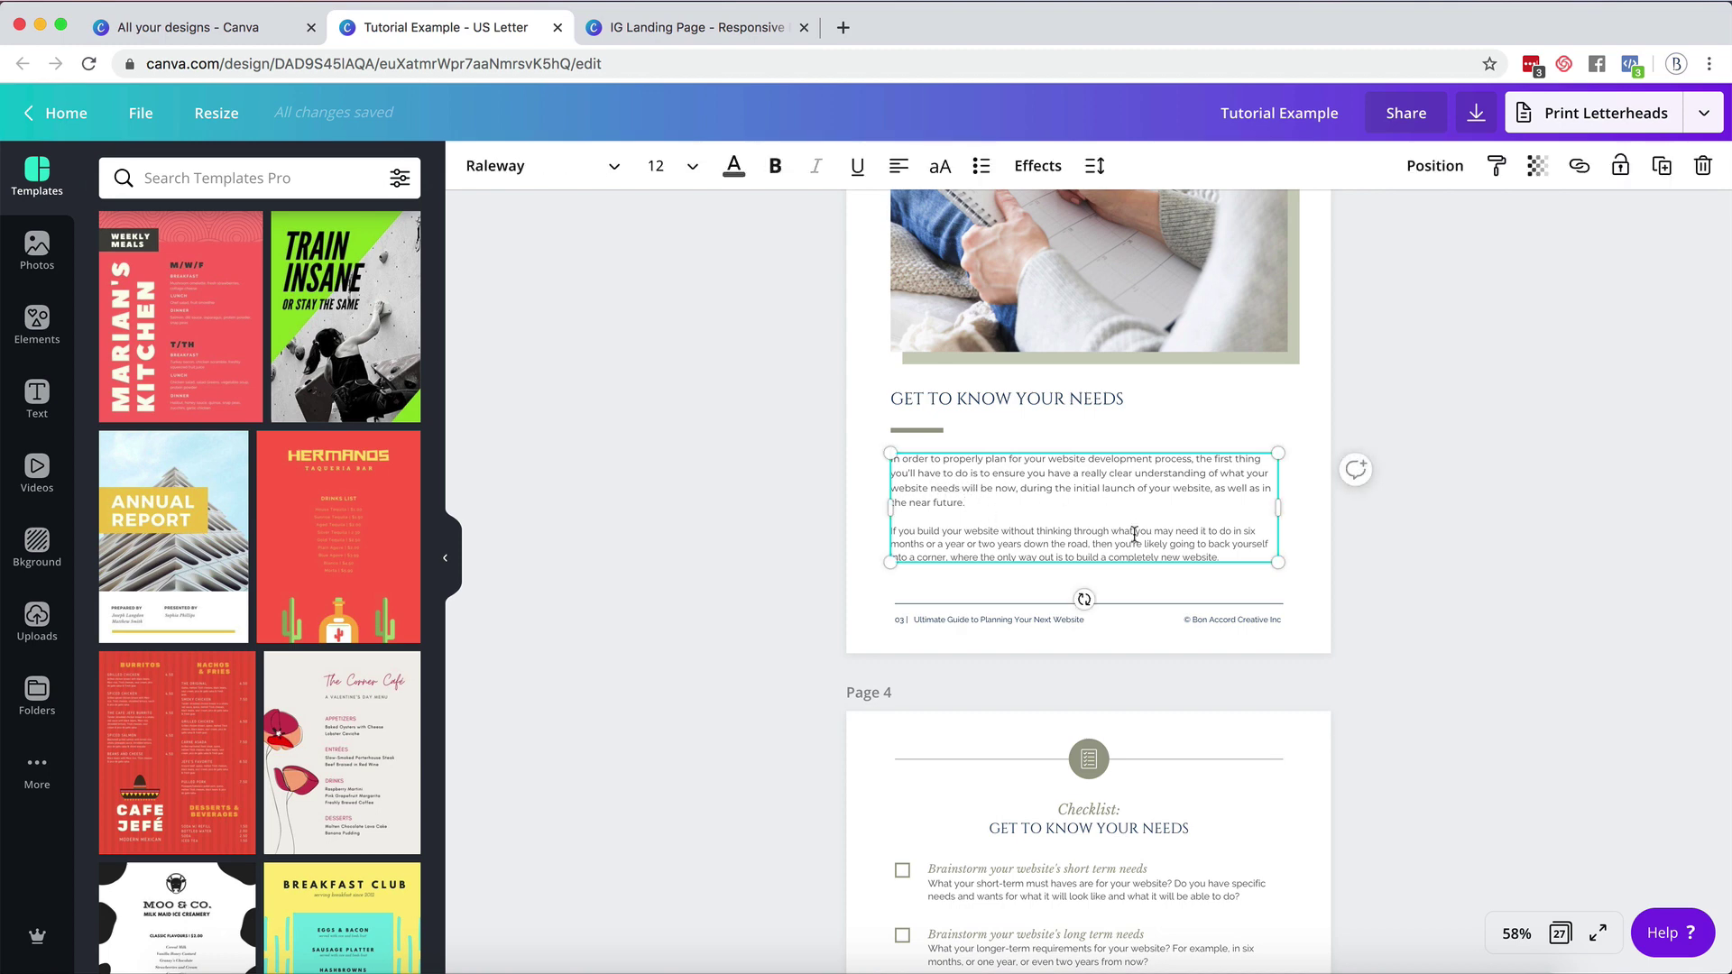
pyautogui.click(967, 523)
pyautogui.moveTo(918, 531); pyautogui.dragTo(987, 533)
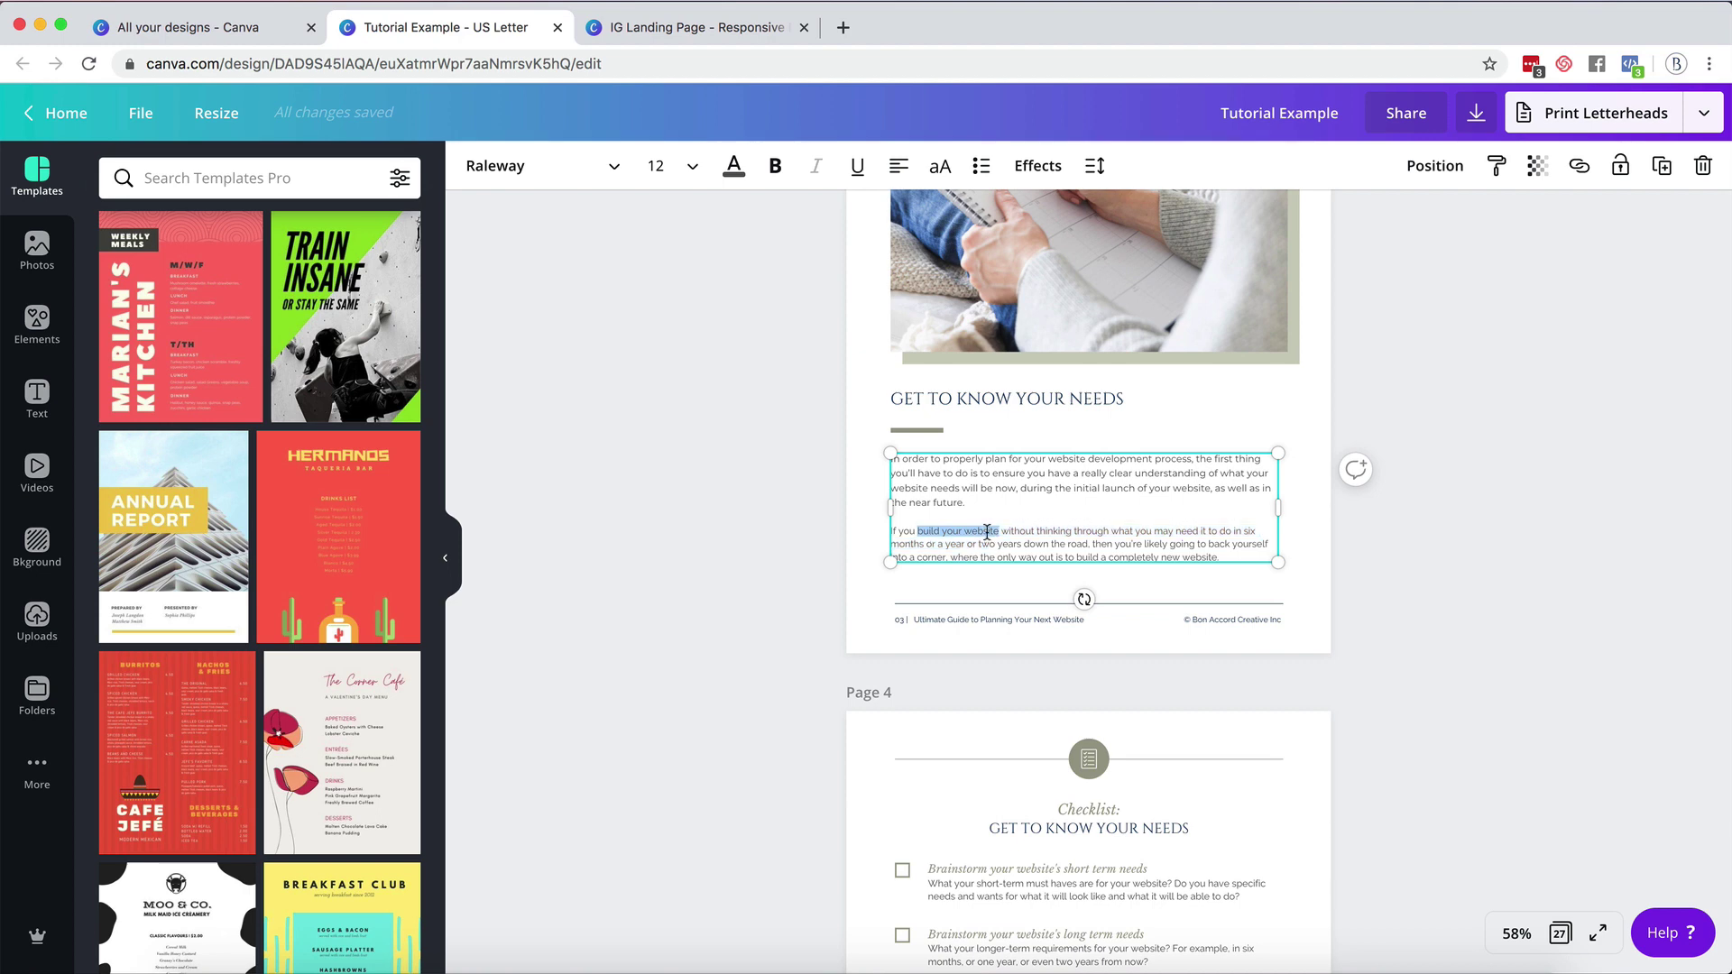
pyautogui.click(1578, 166)
pyautogui.write('https://bona')
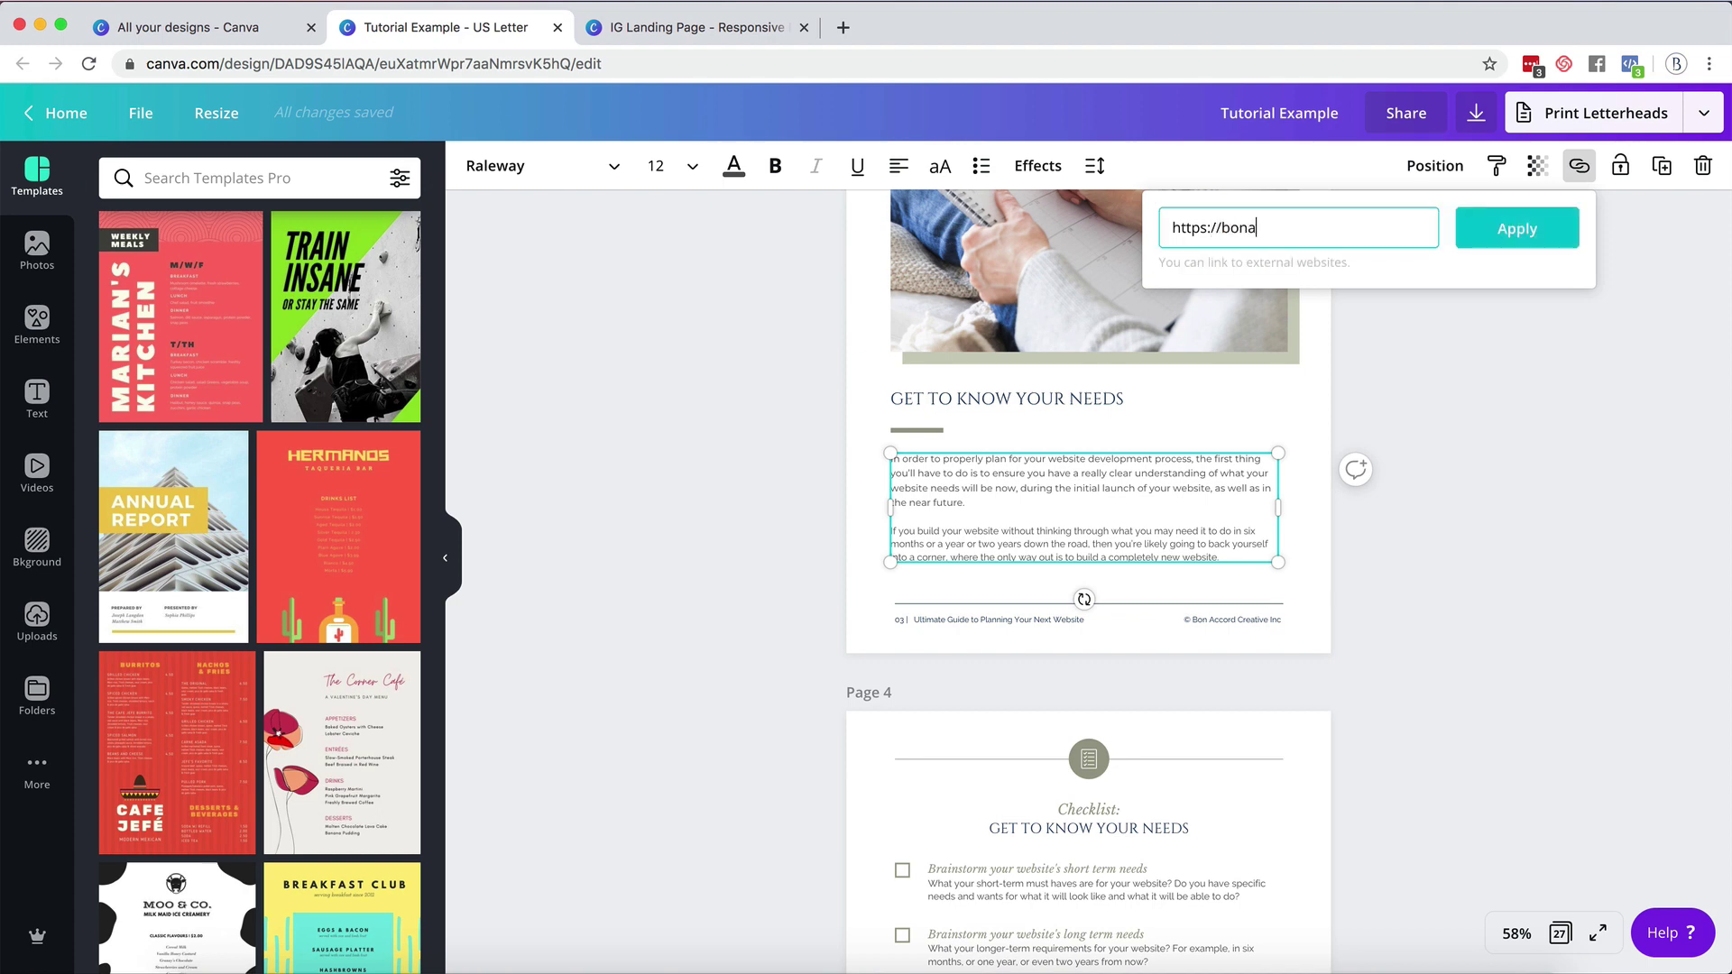
pyautogui.write('ccordcreative.com')
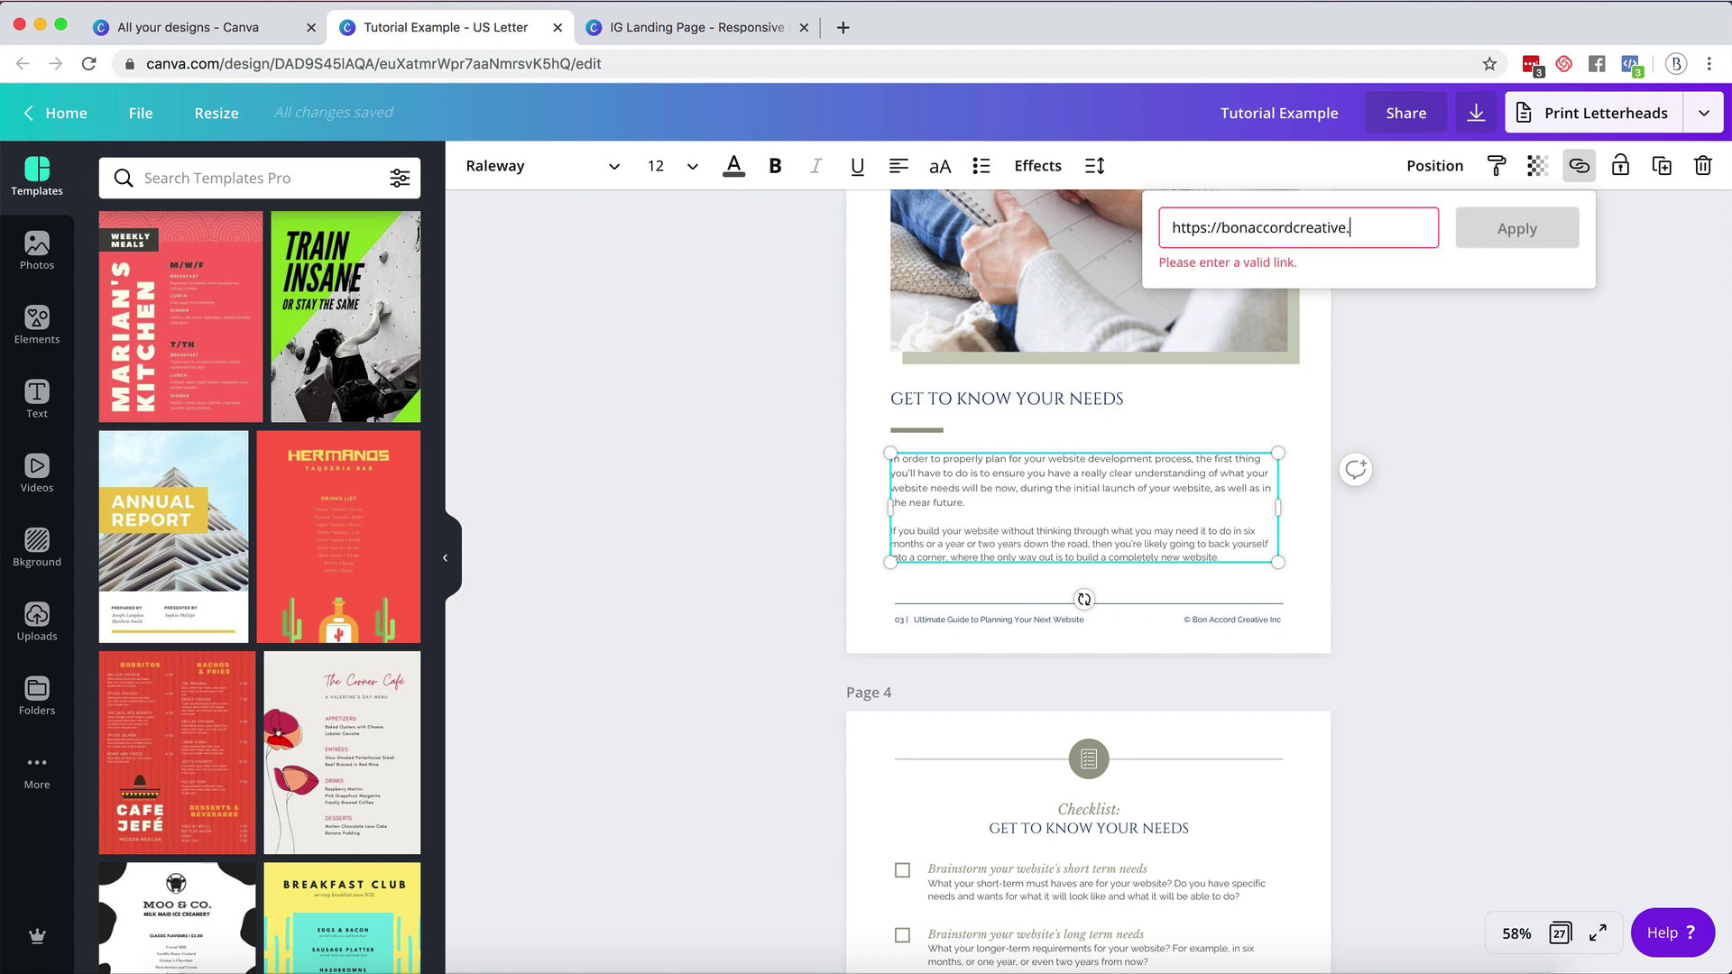
pyautogui.click(1536, 221)
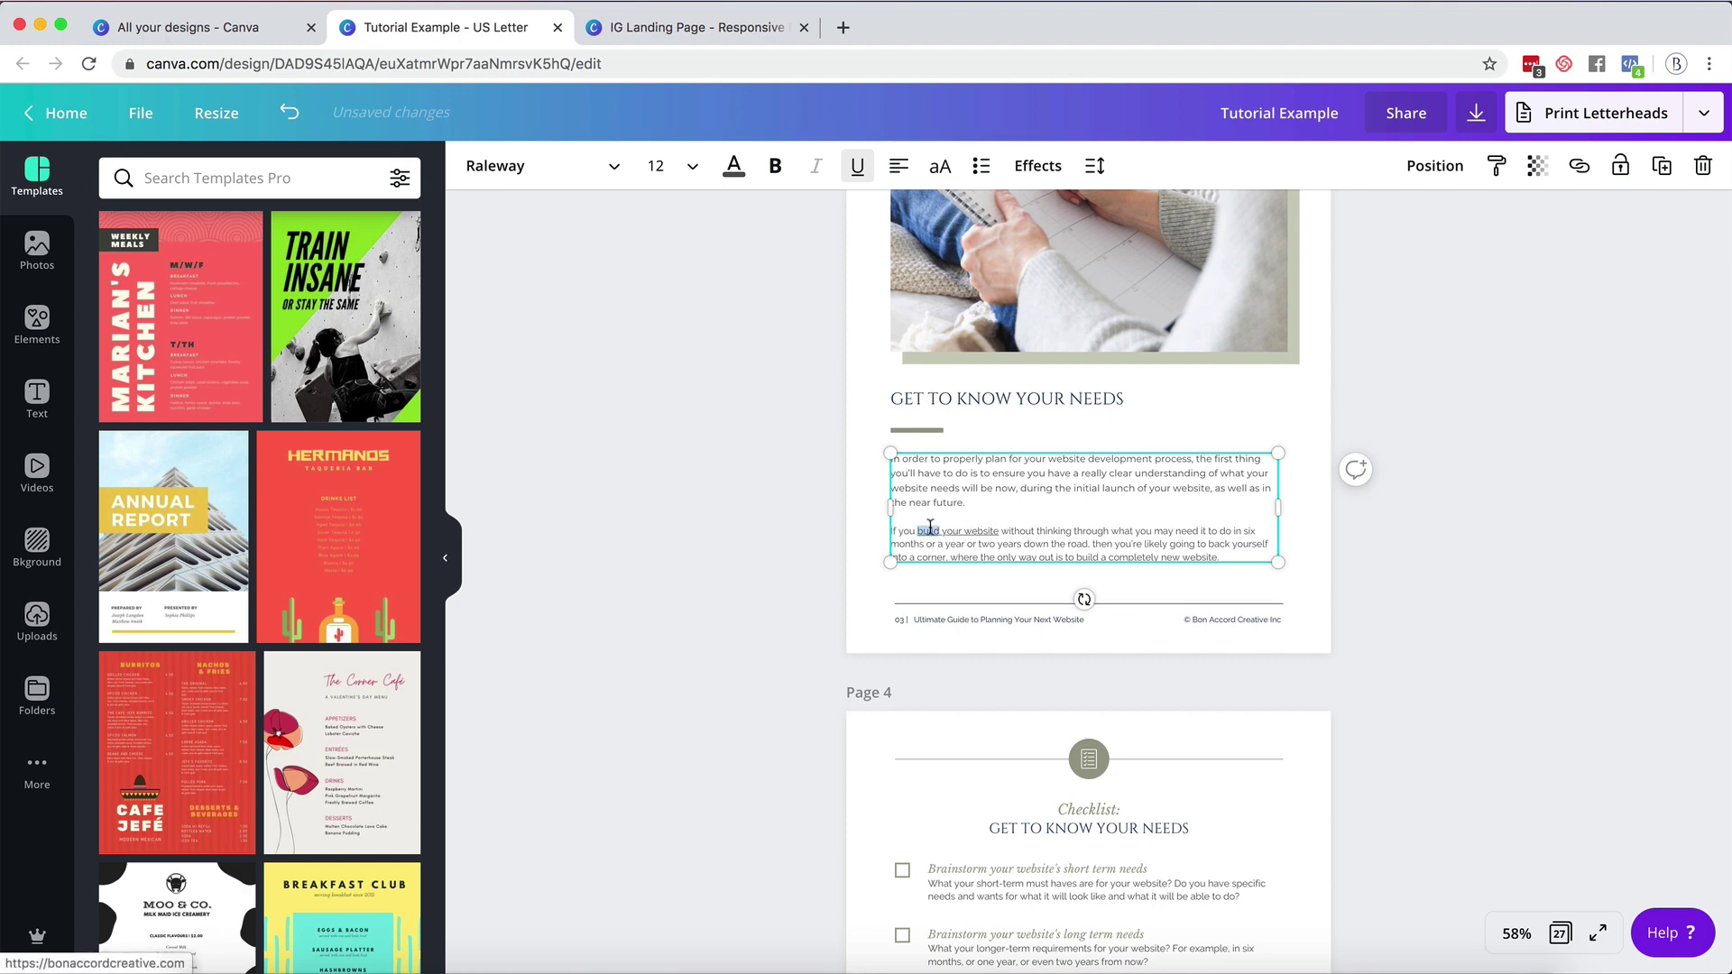
# Make the linked 'build your website' bold and sage green, with no underline.
pyautogui.moveTo(918, 531); pyautogui.dragTo(999, 532)
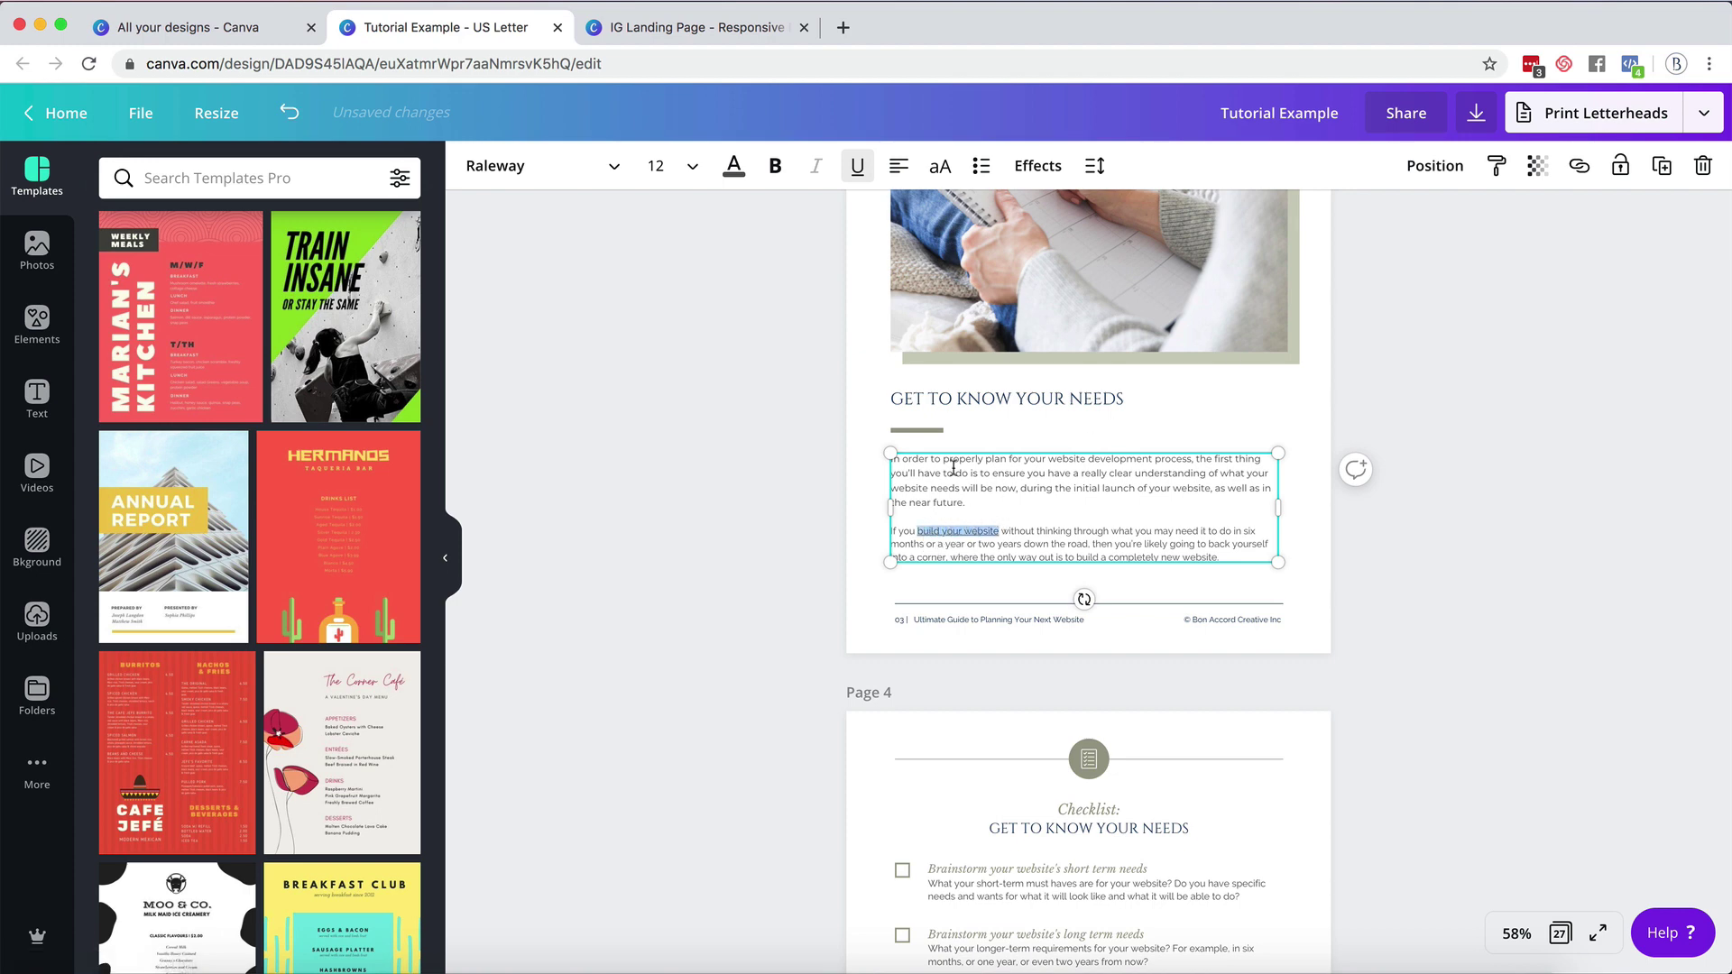
pyautogui.click(859, 166)
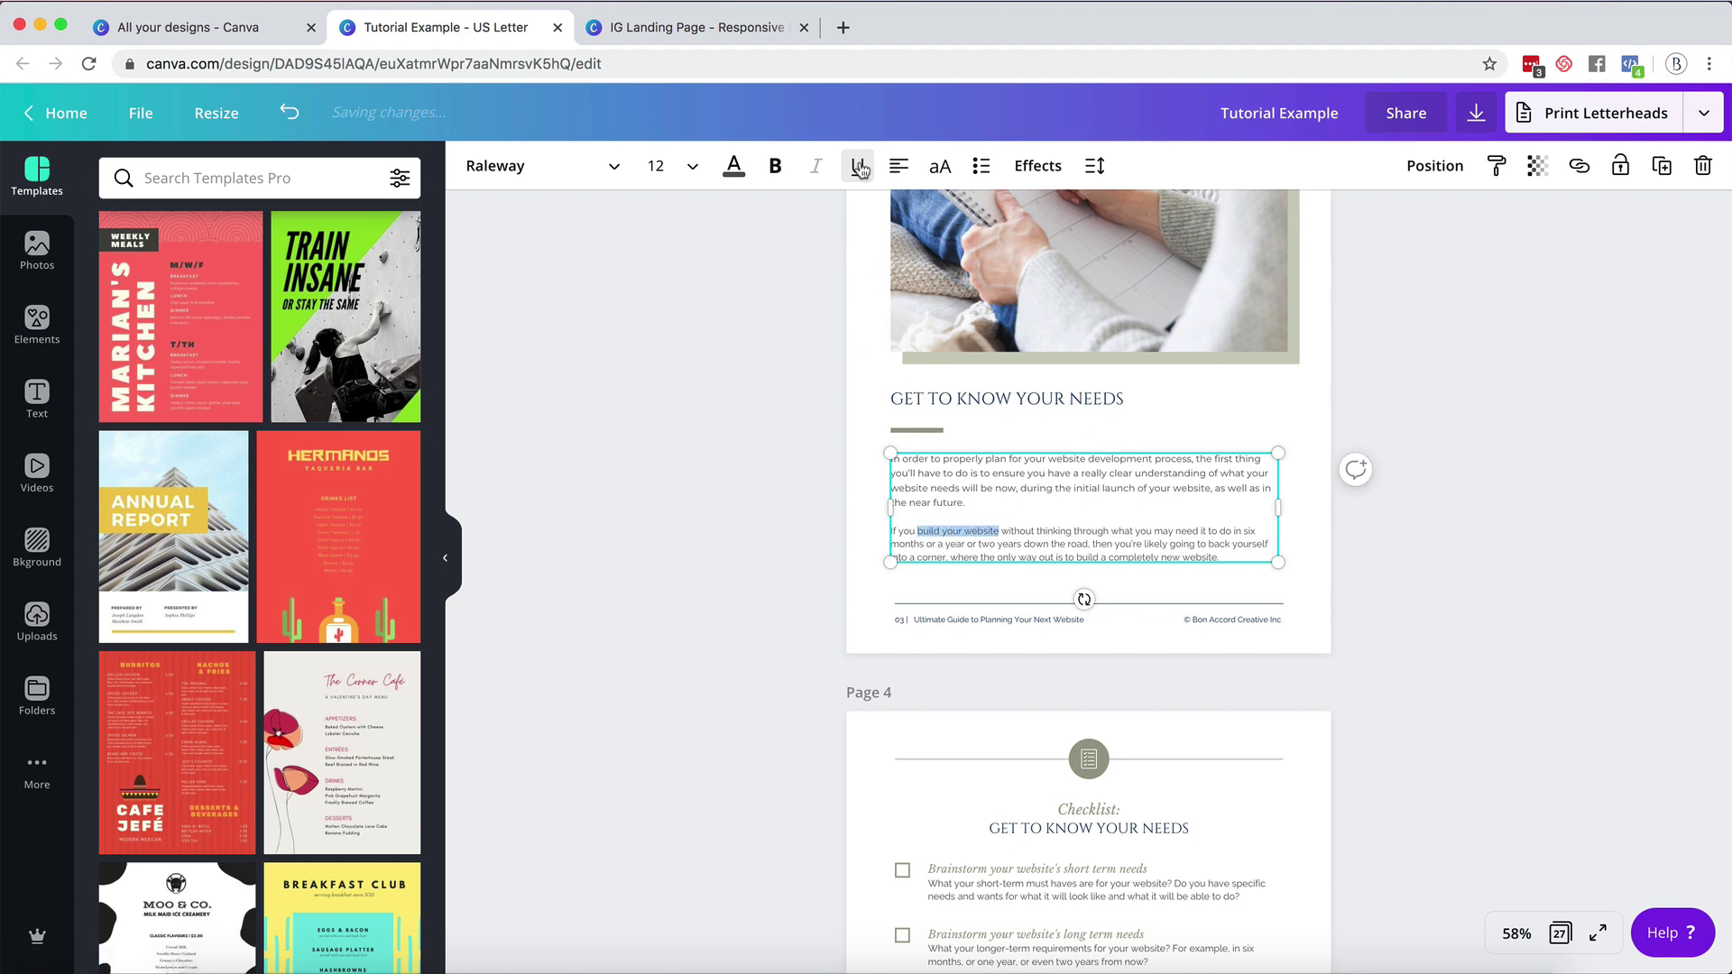
pyautogui.click(774, 166)
pyautogui.click(740, 169)
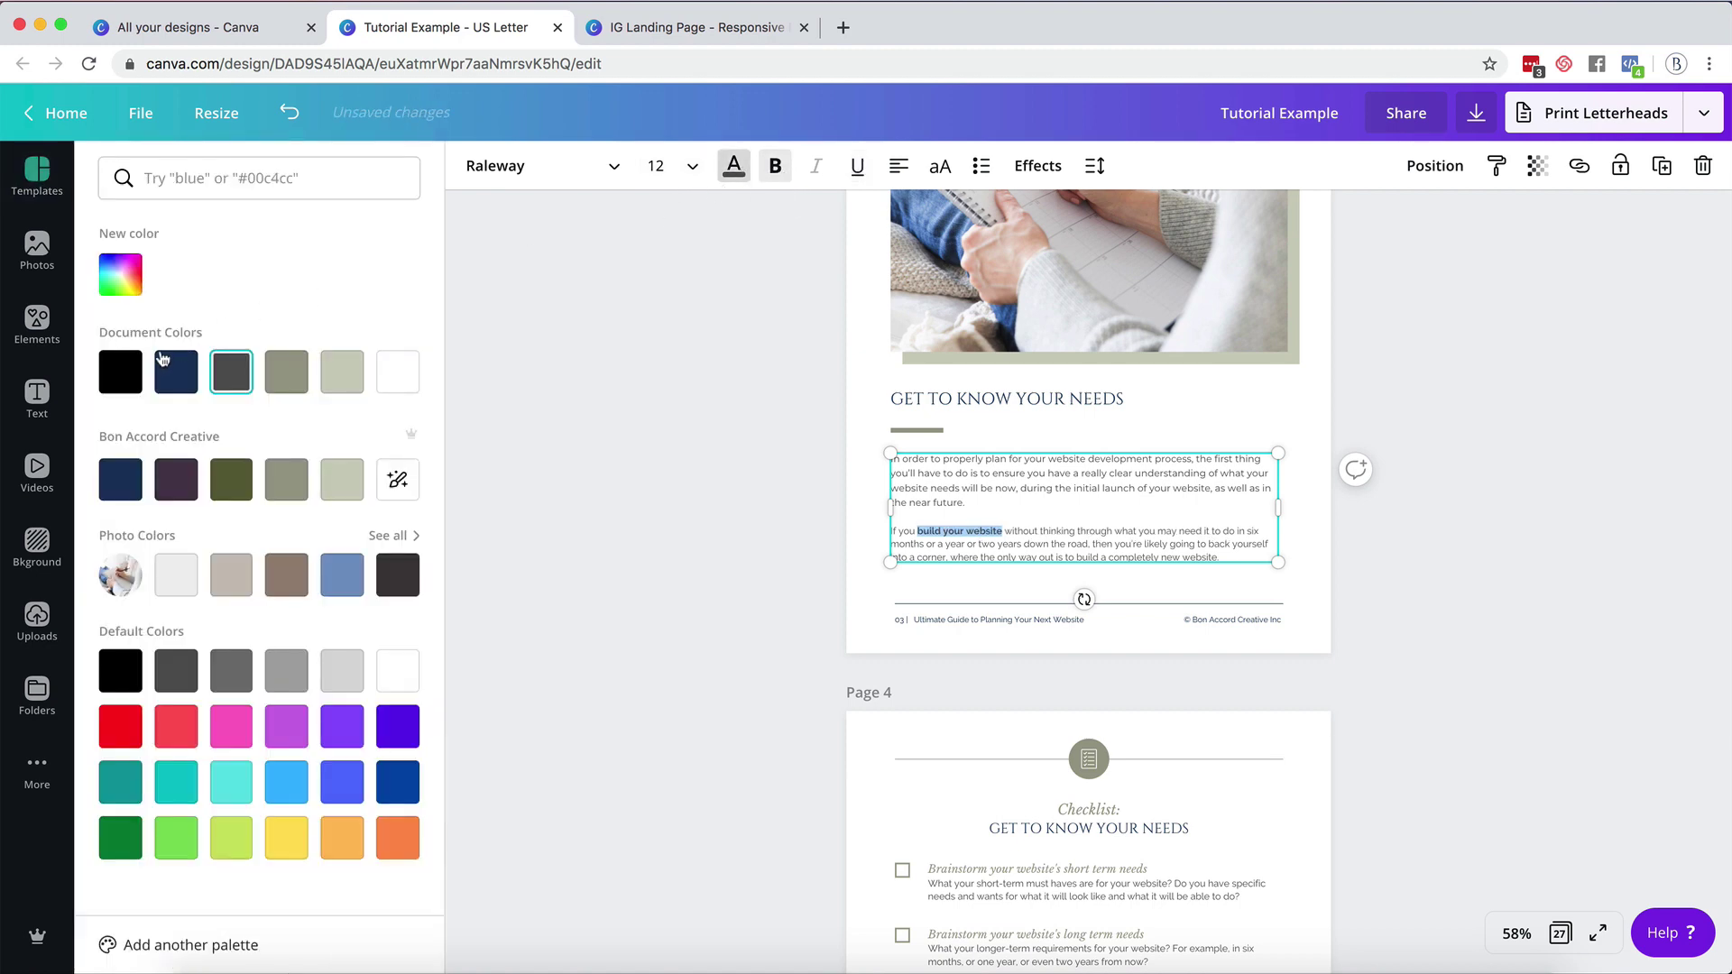
pyautogui.click(285, 377)
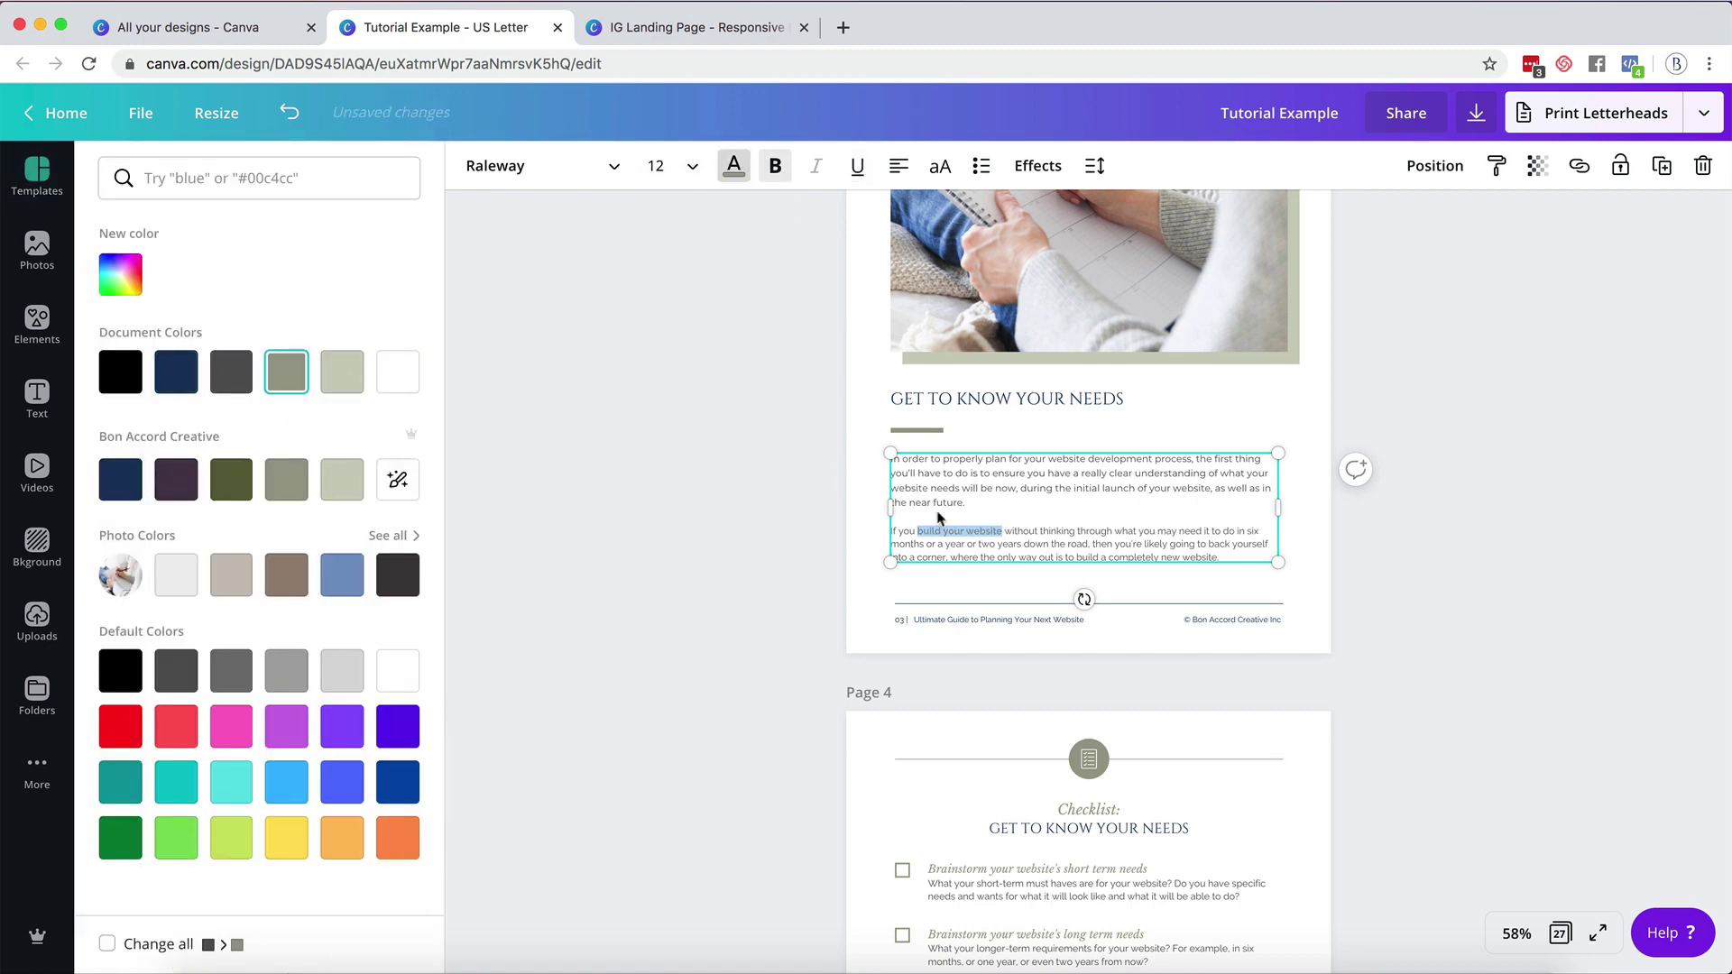
pyautogui.click(959, 504)
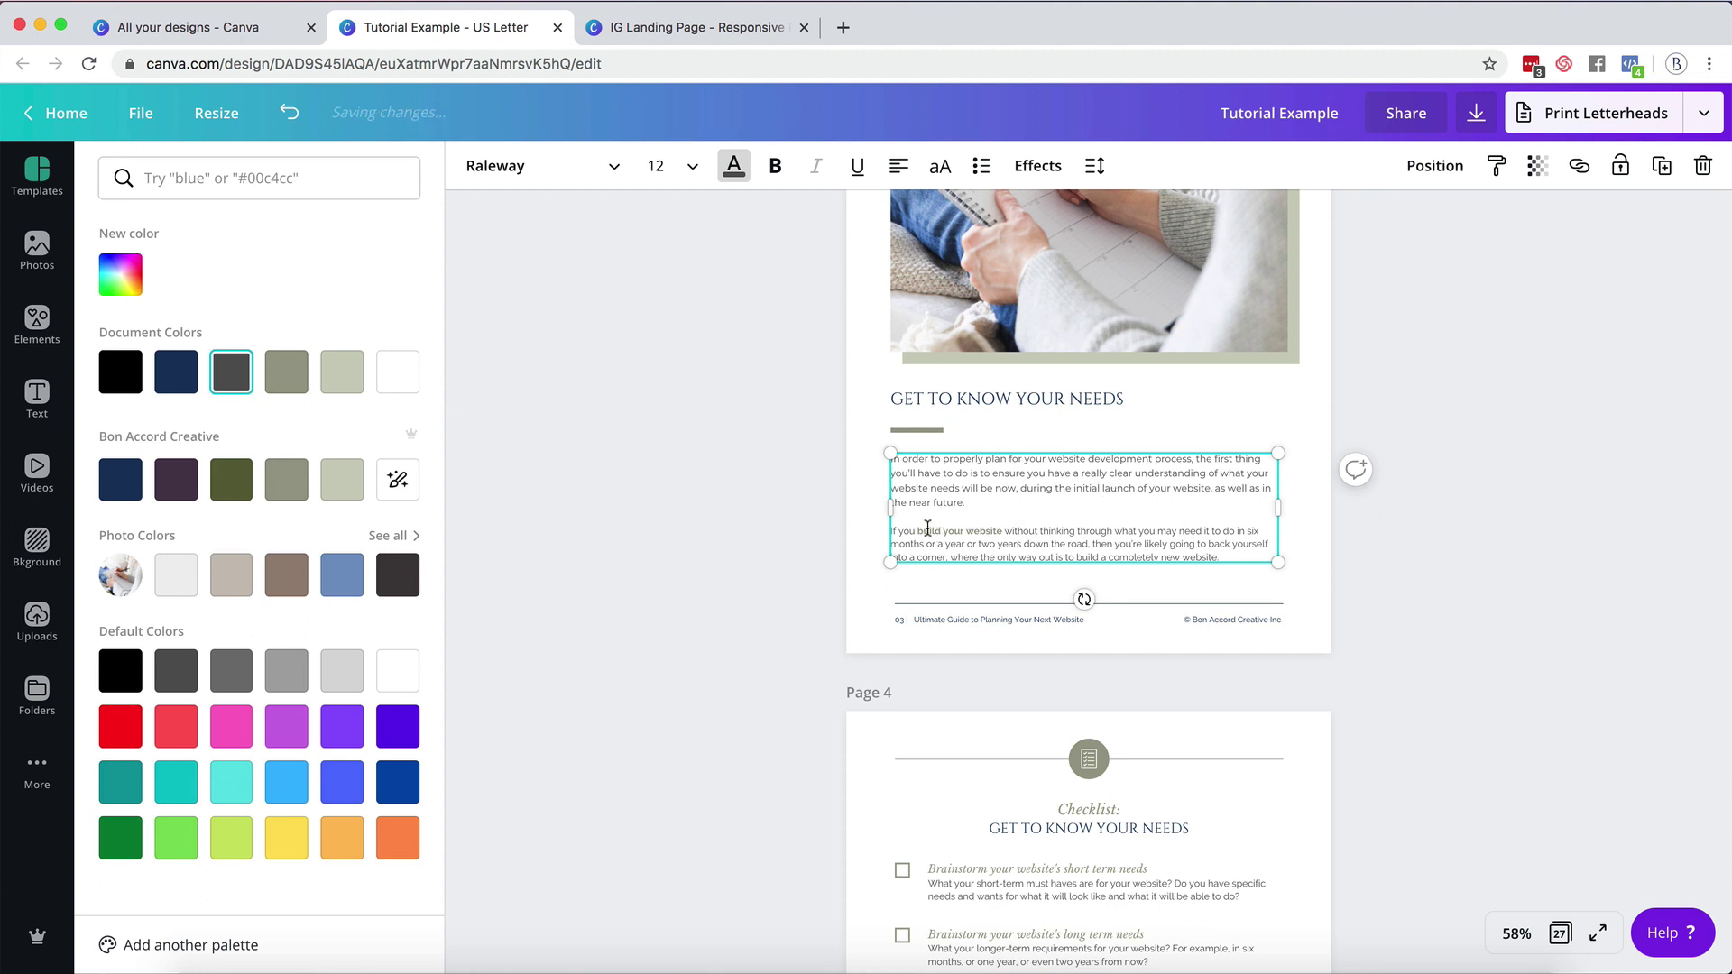
# Reselect 'build your website' and reopen its link to check the URL.
pyautogui.moveTo(919, 532); pyautogui.dragTo(990, 533)
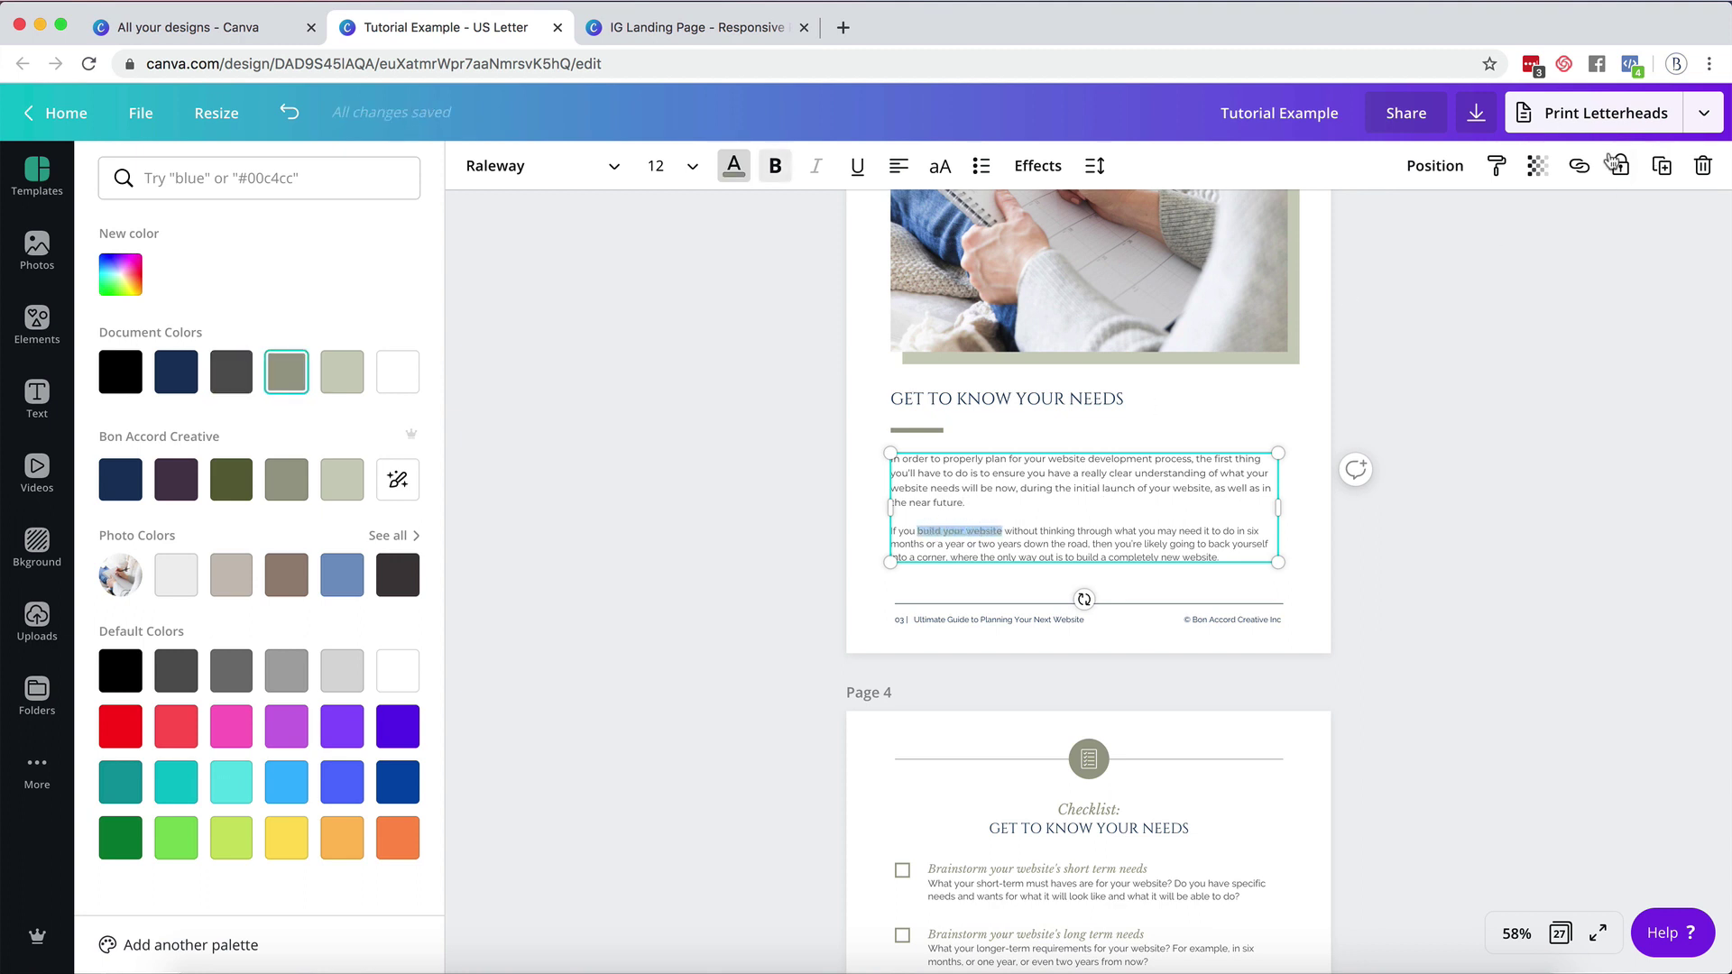
pyautogui.click(1579, 165)
pyautogui.write('https://bonaccordcreative.com')
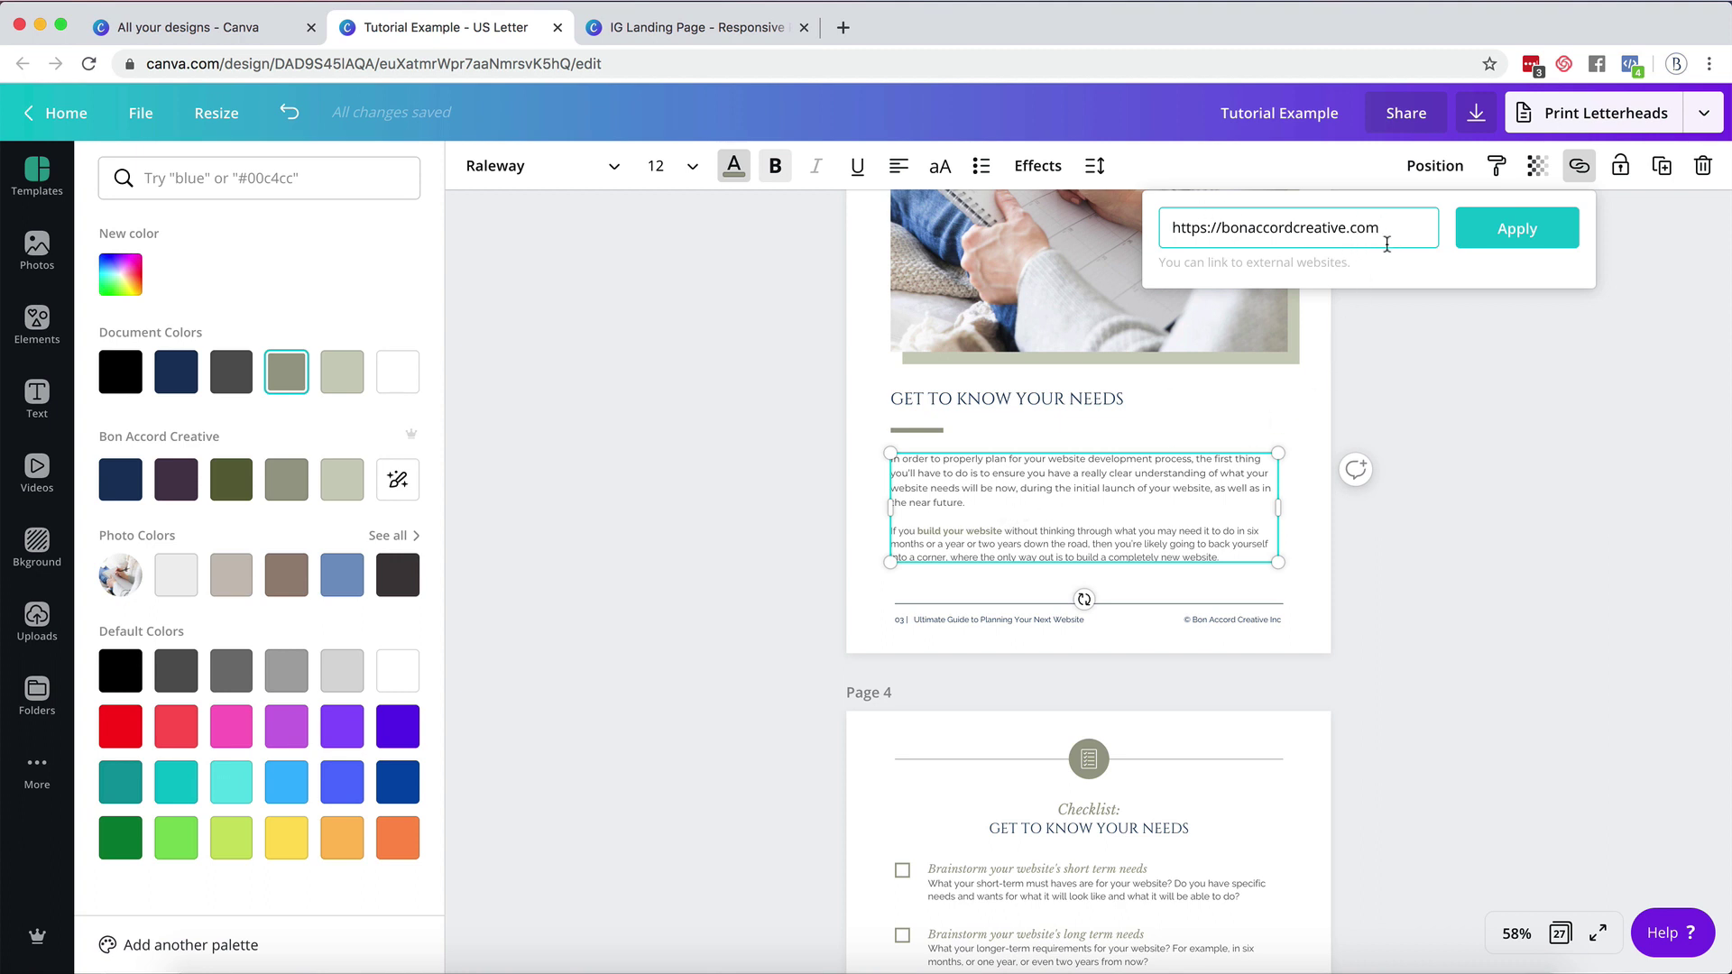
# Delete the URL from the link field and apply it empty to remove the link.
pyautogui.moveTo(1388, 242); pyautogui.dragTo(1150, 207)
pyautogui.press('BackSpace')
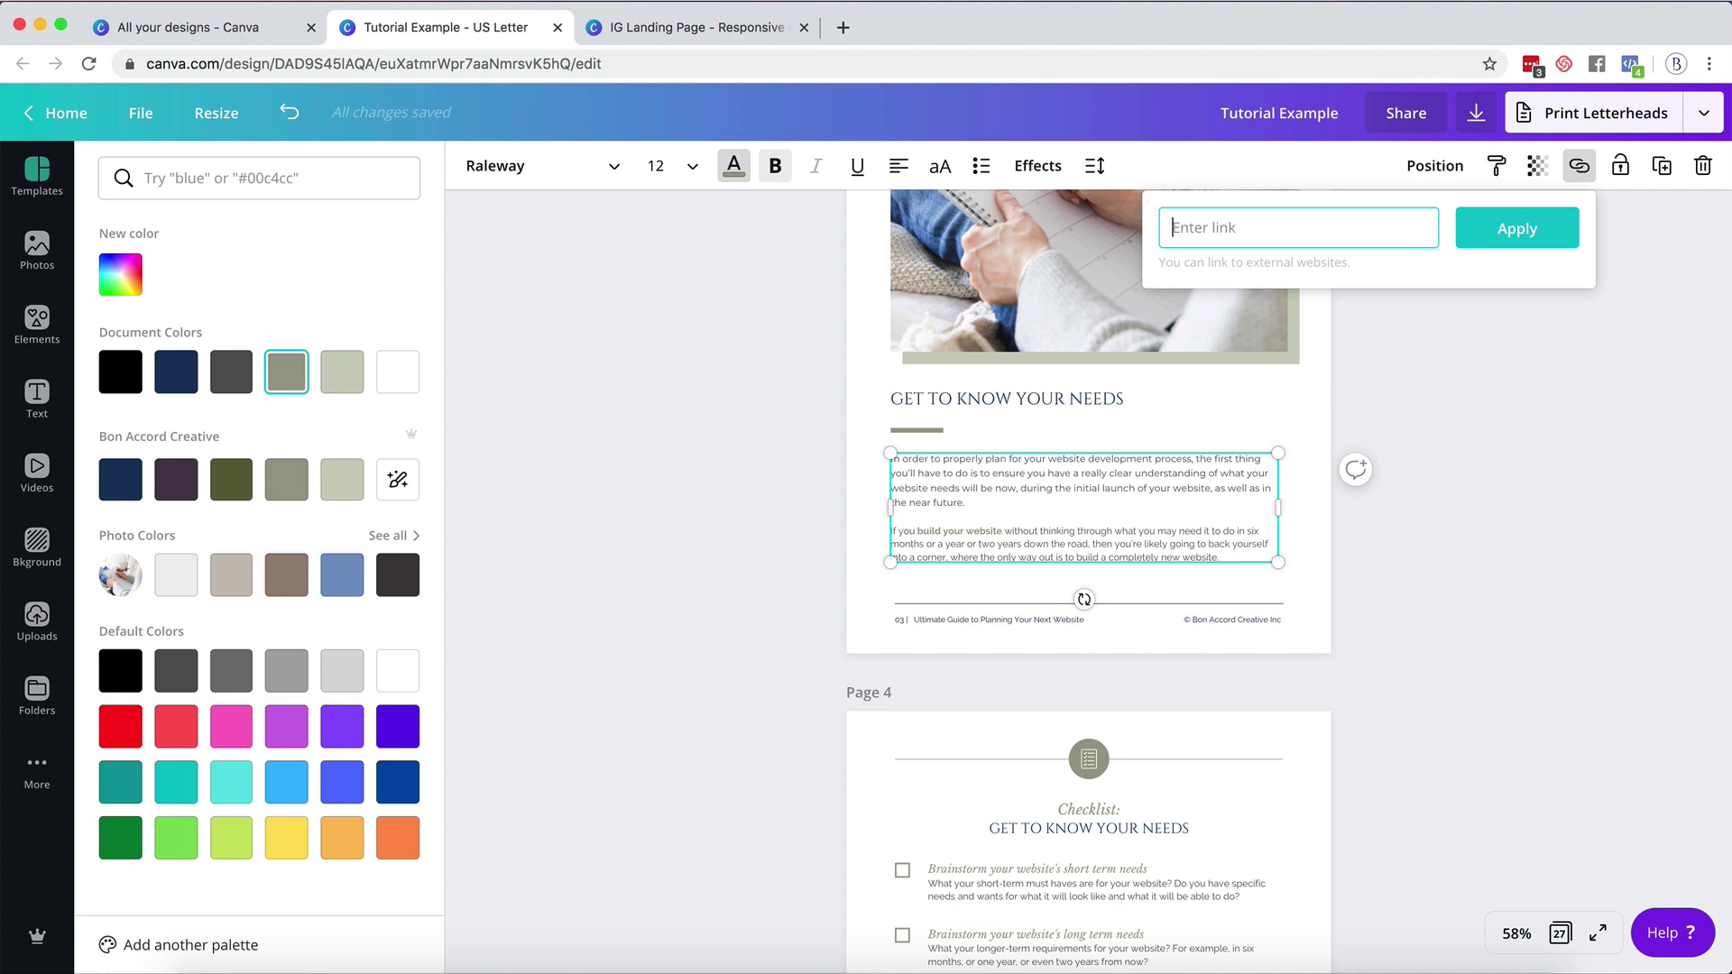
pyautogui.click(1548, 230)
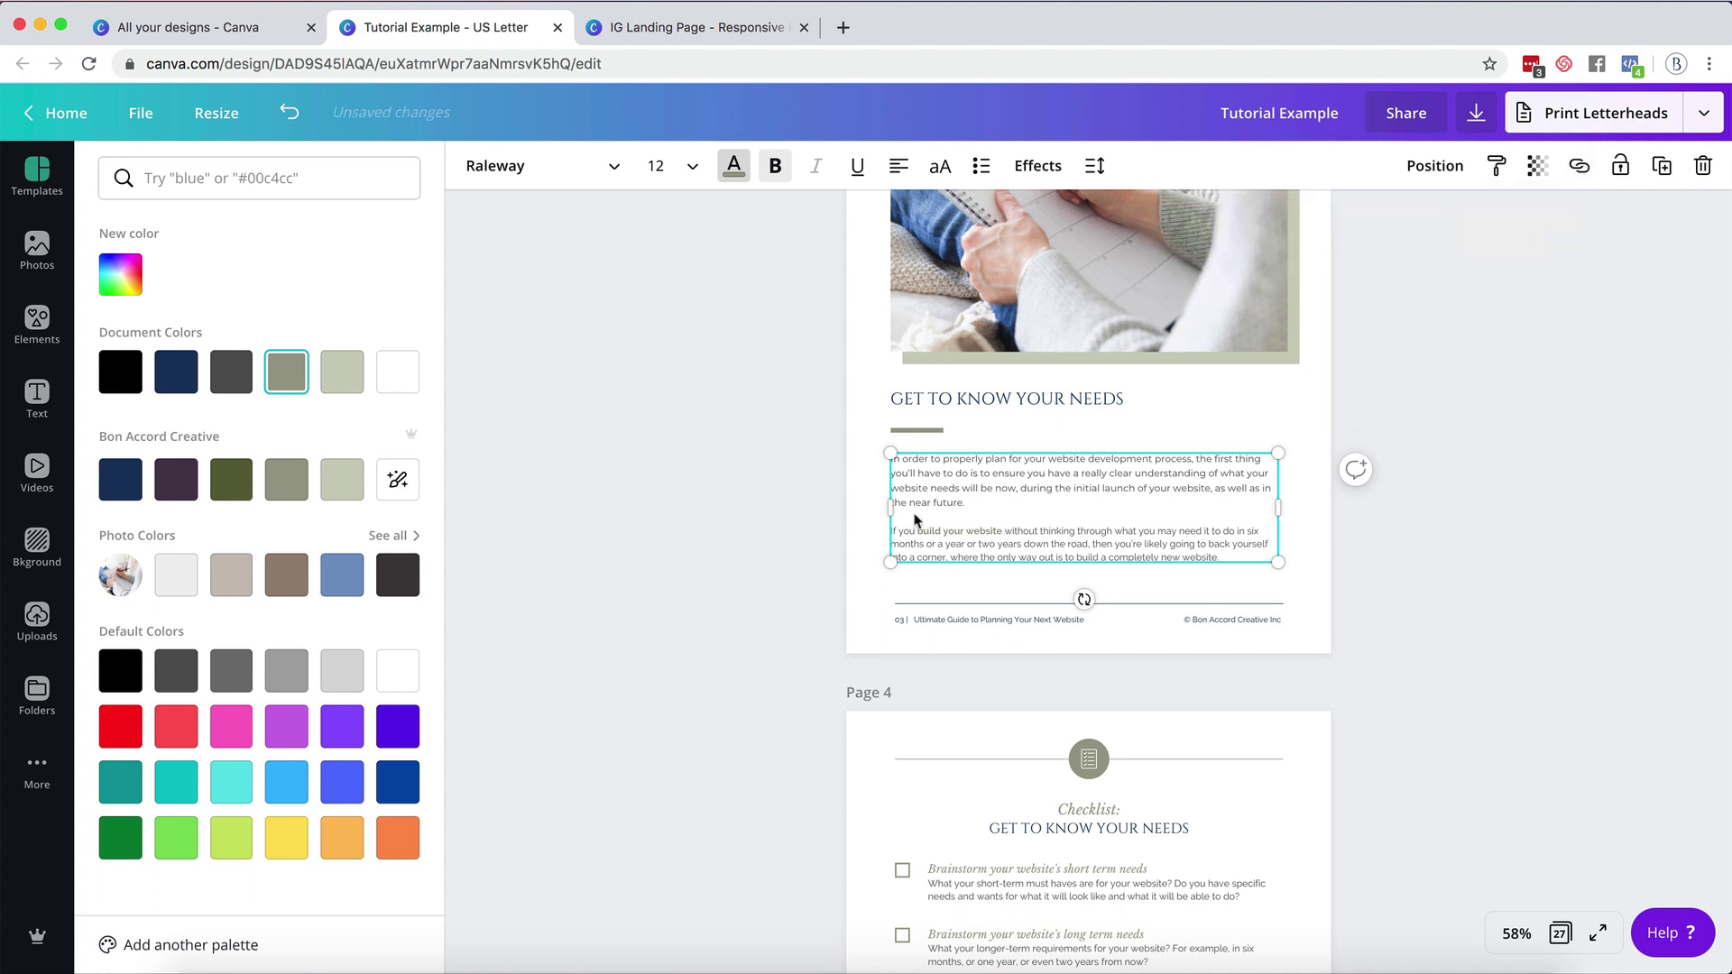
# Reselect 'build your website' and confirm its link field is now empty.
pyautogui.moveTo(919, 532); pyautogui.dragTo(1003, 532)
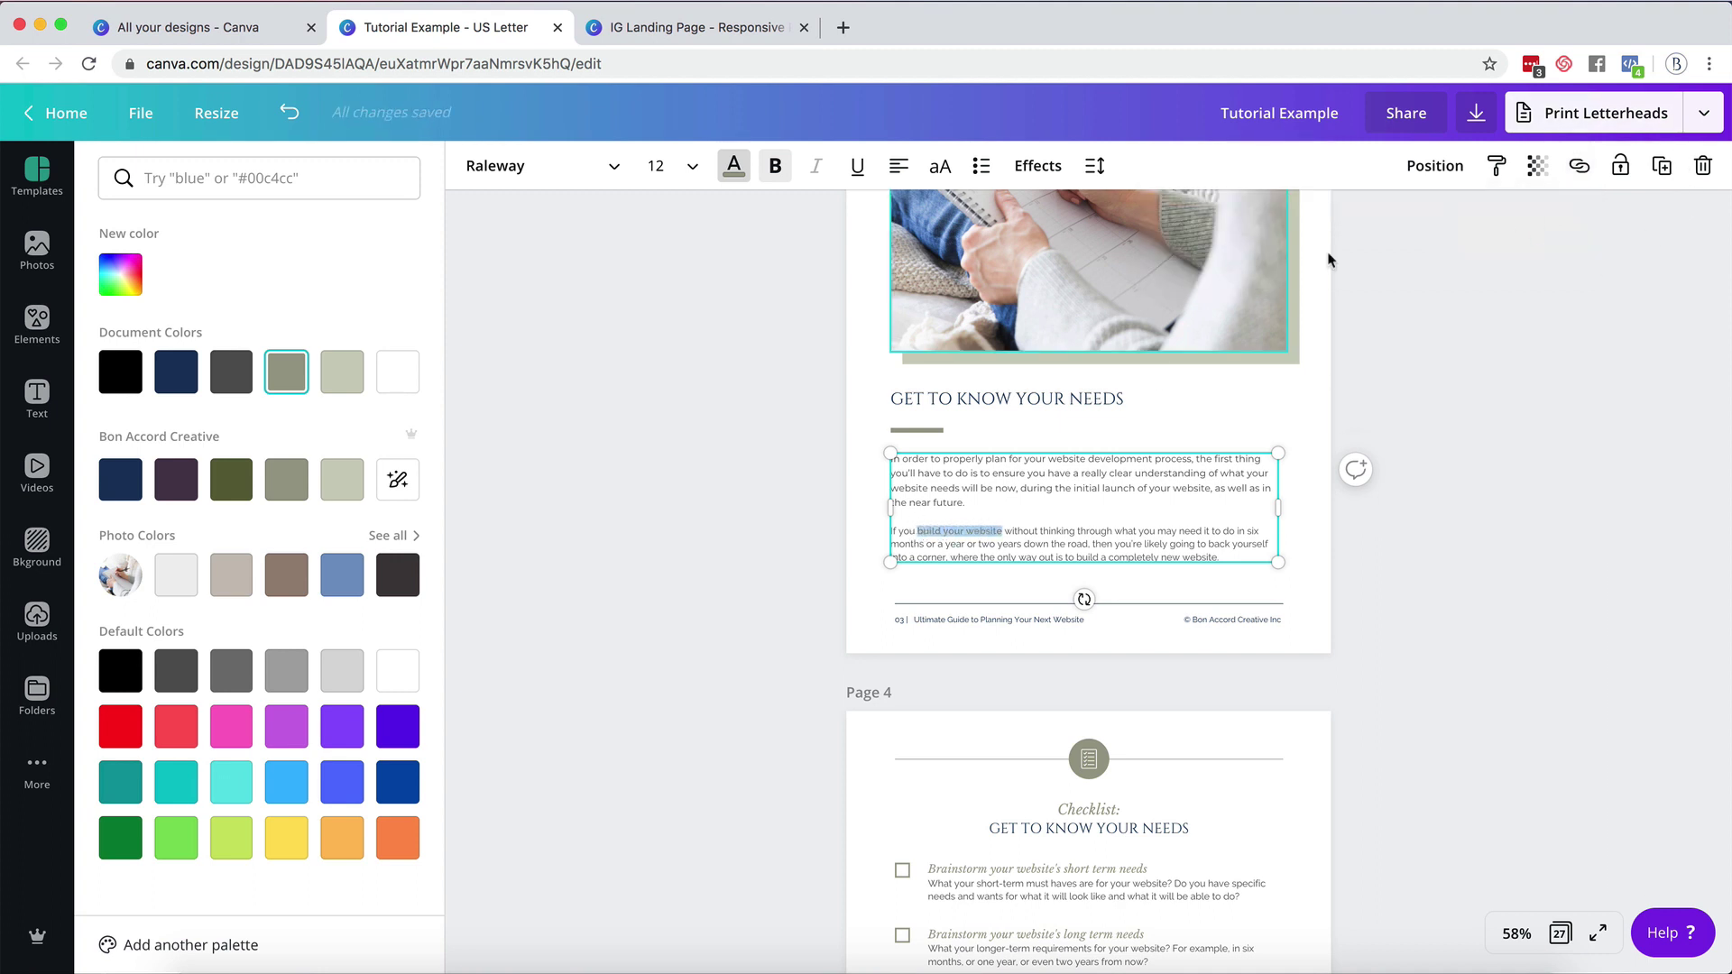
pyautogui.click(1578, 166)
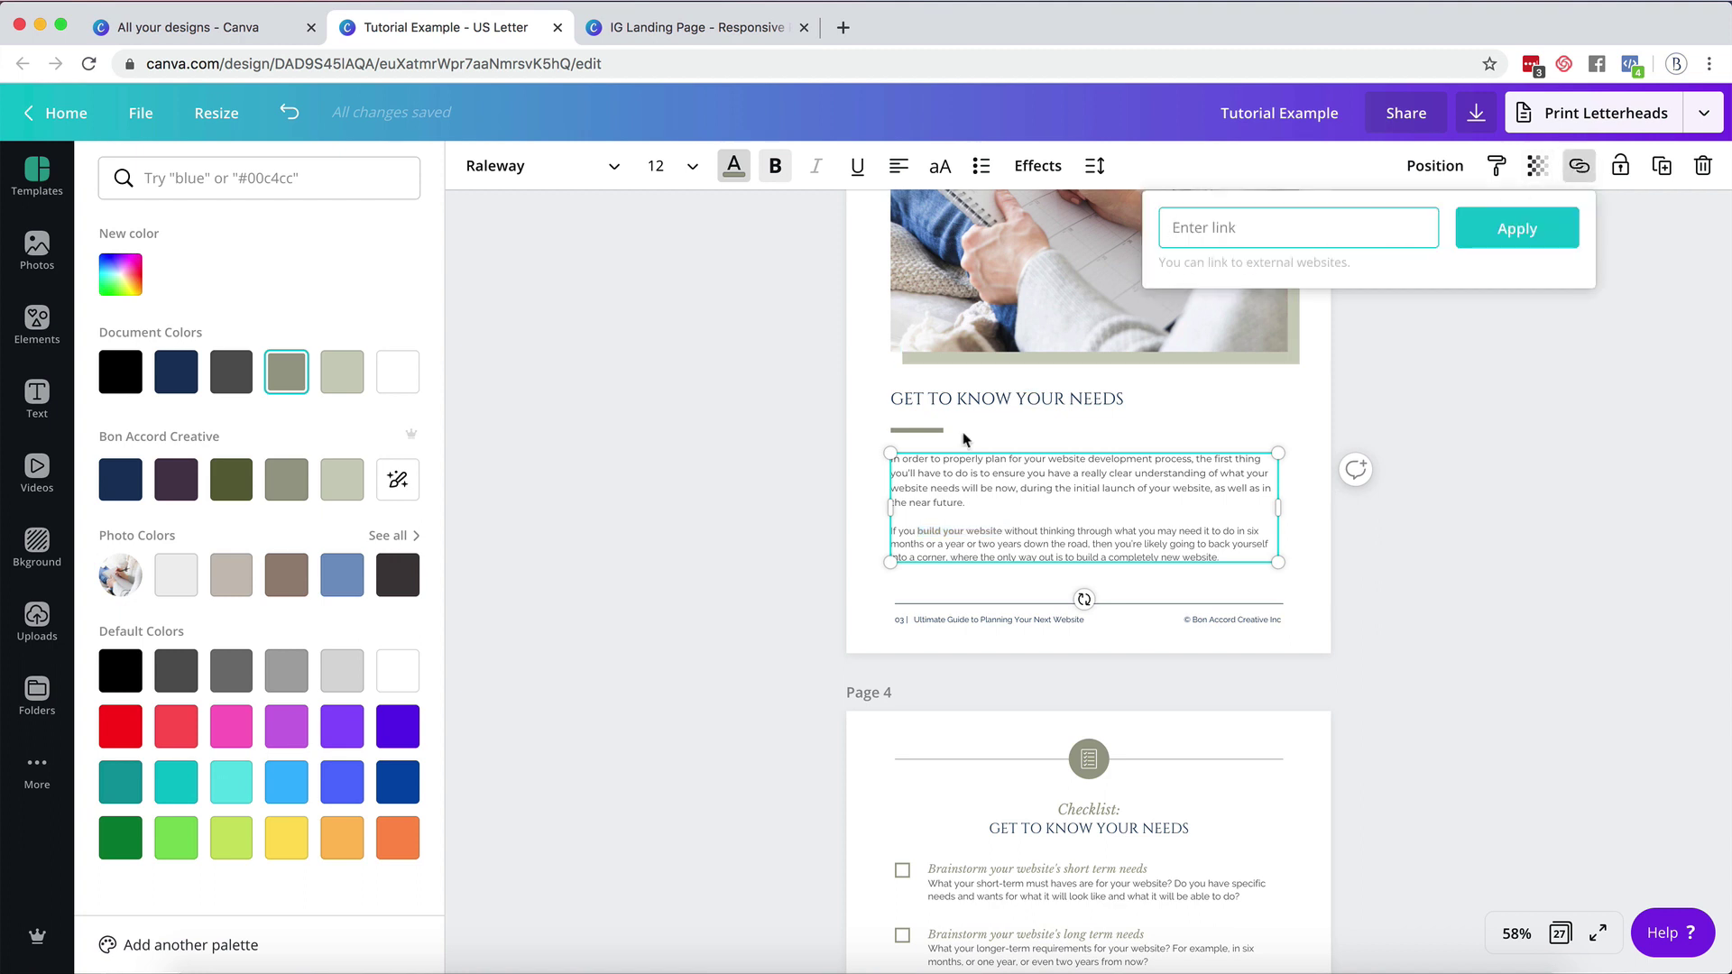
pyautogui.click(943, 517)
pyautogui.moveTo(918, 533); pyautogui.dragTo(1002, 532)
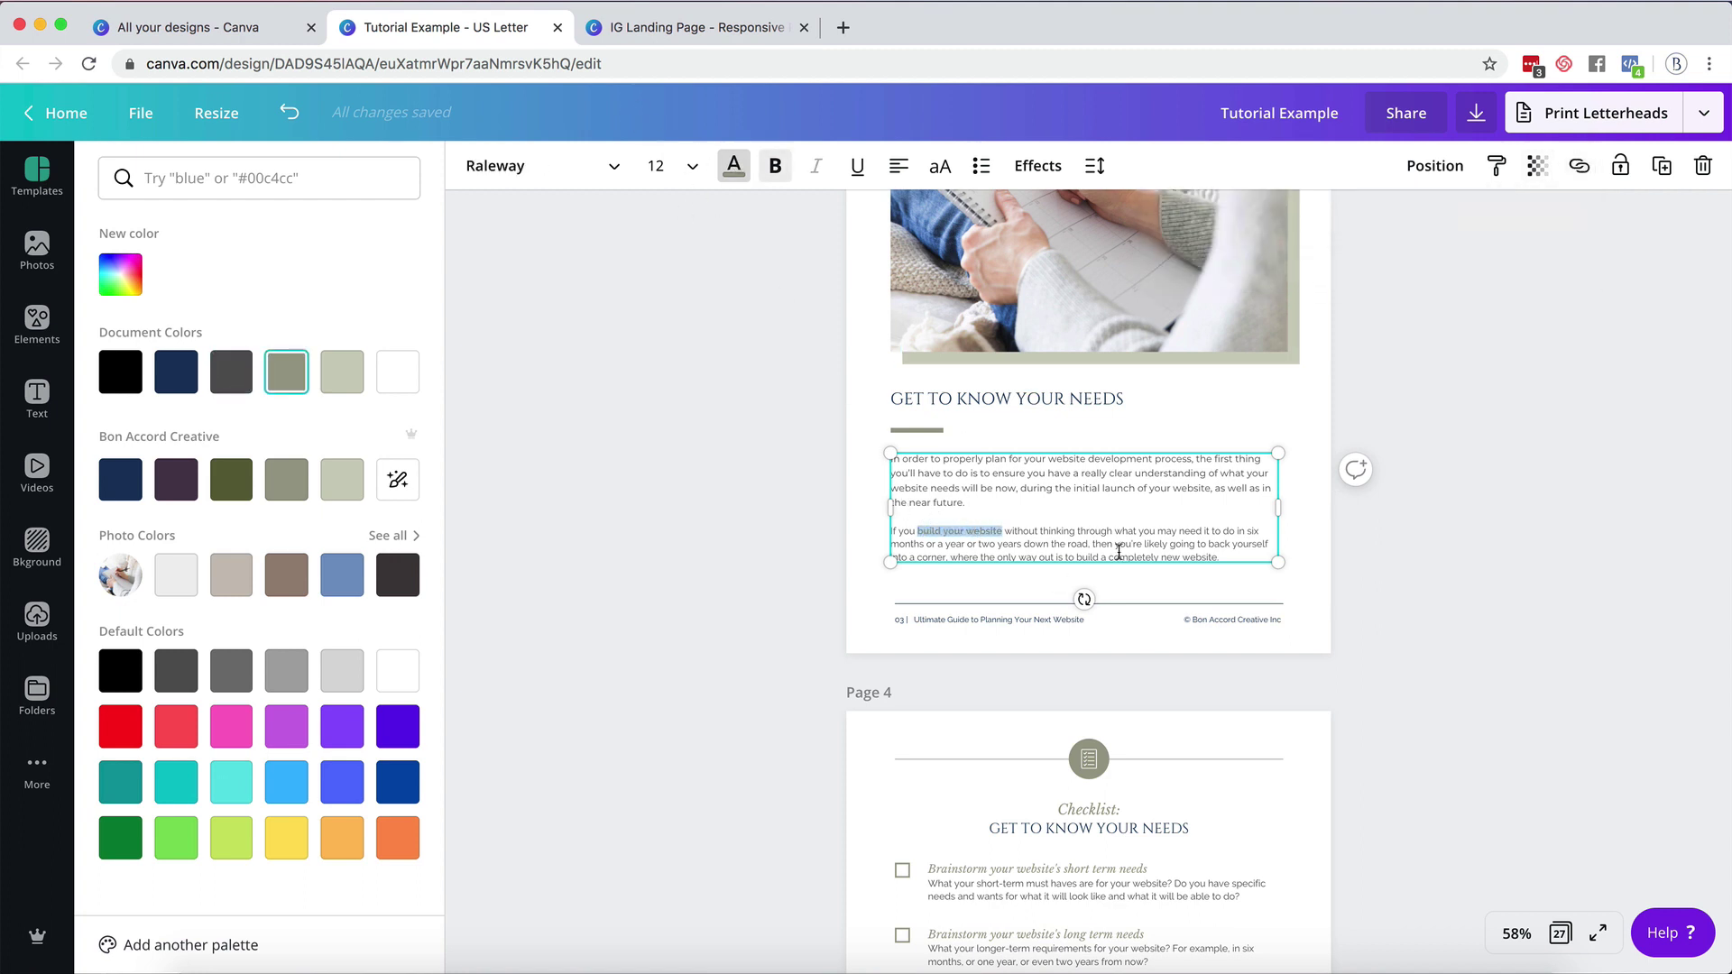
pyautogui.click(1196, 514)
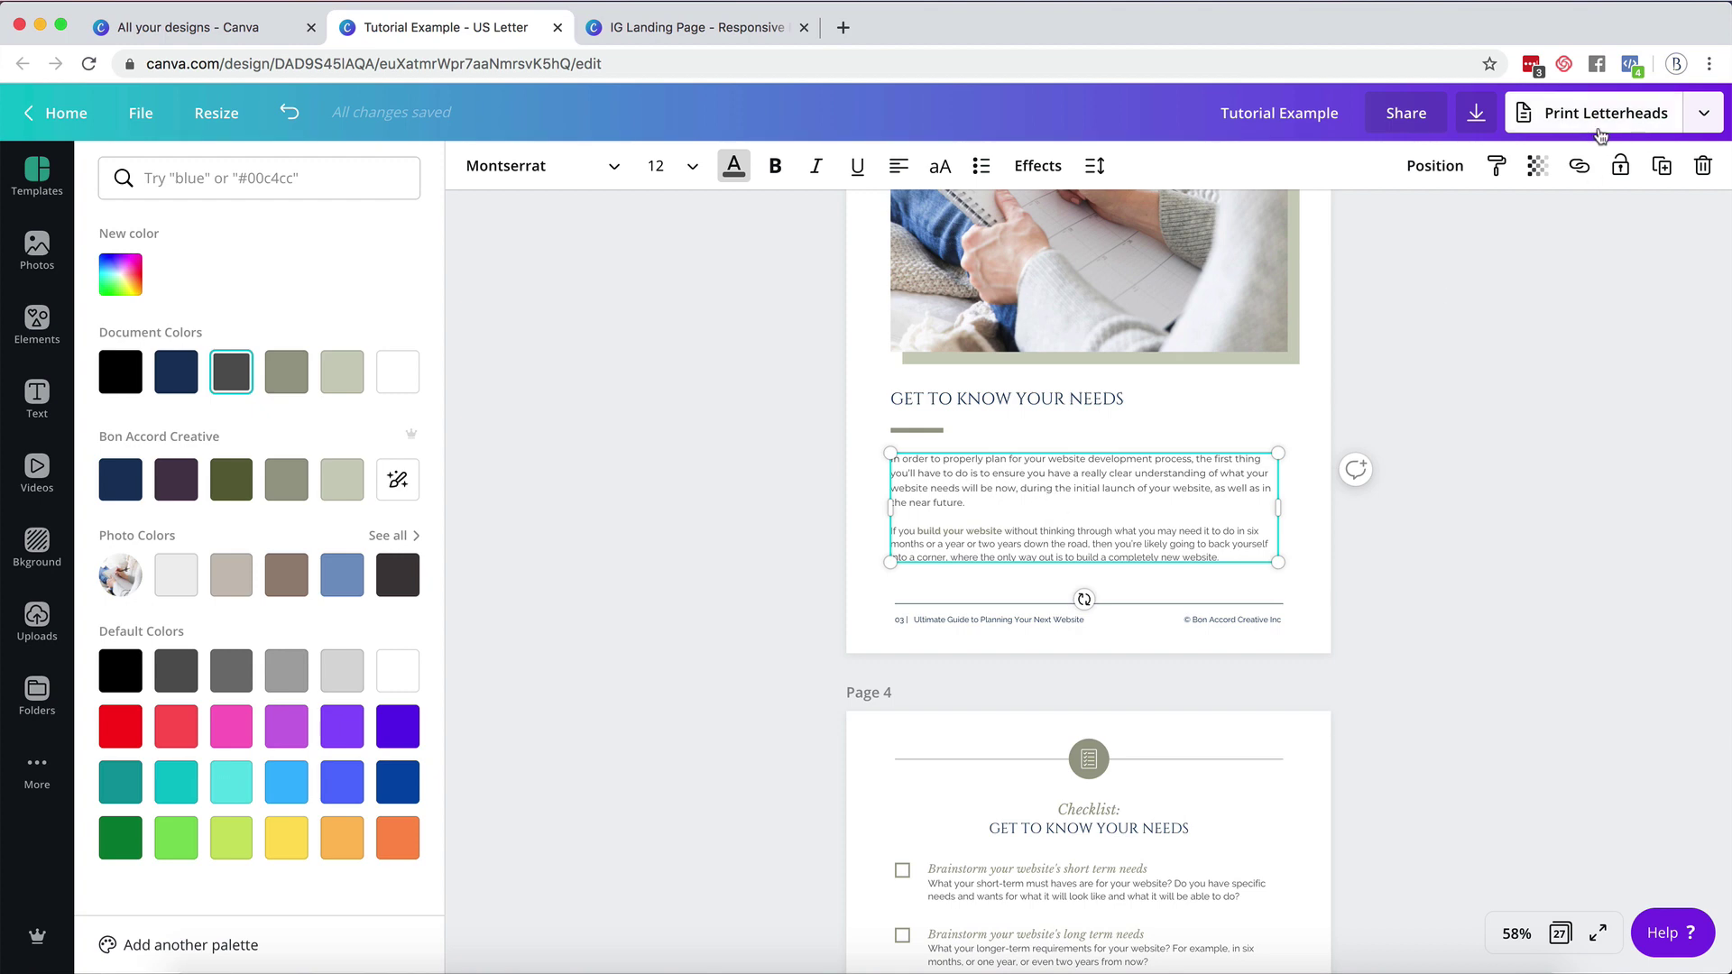
# Keep the guide's download as PDF Print for all 27 pages, then switch to the IG Landing Page design.
pyautogui.click(1272, 418)
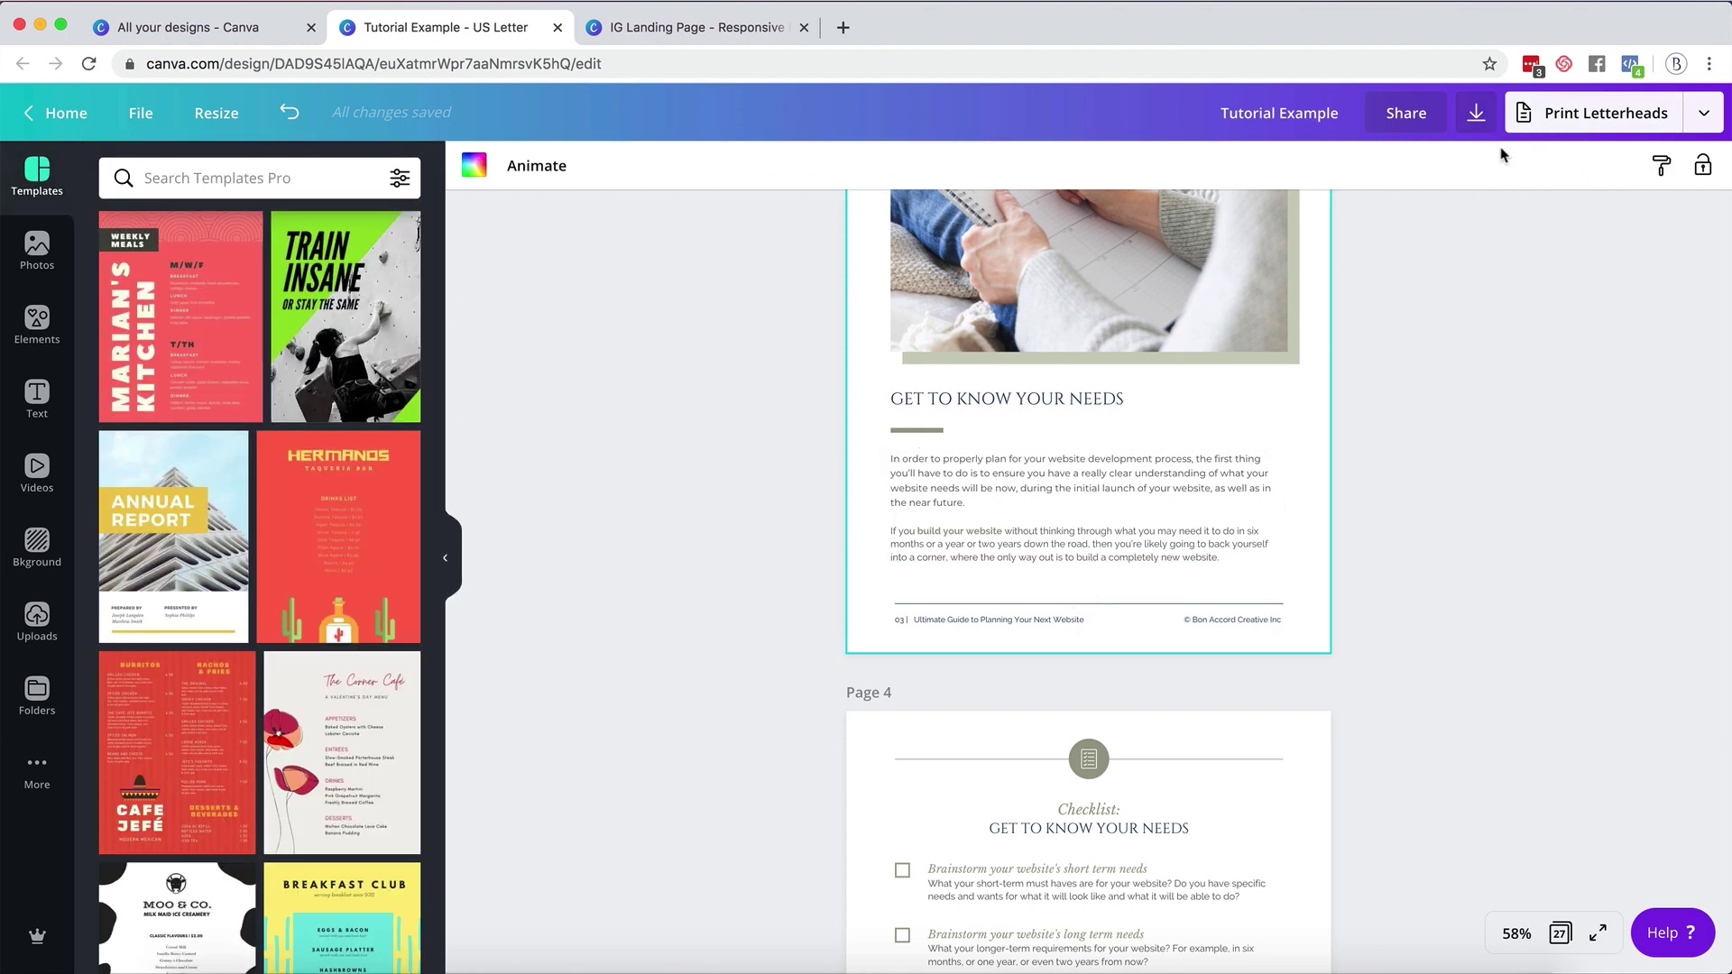
pyautogui.click(1474, 113)
pyautogui.click(1465, 260)
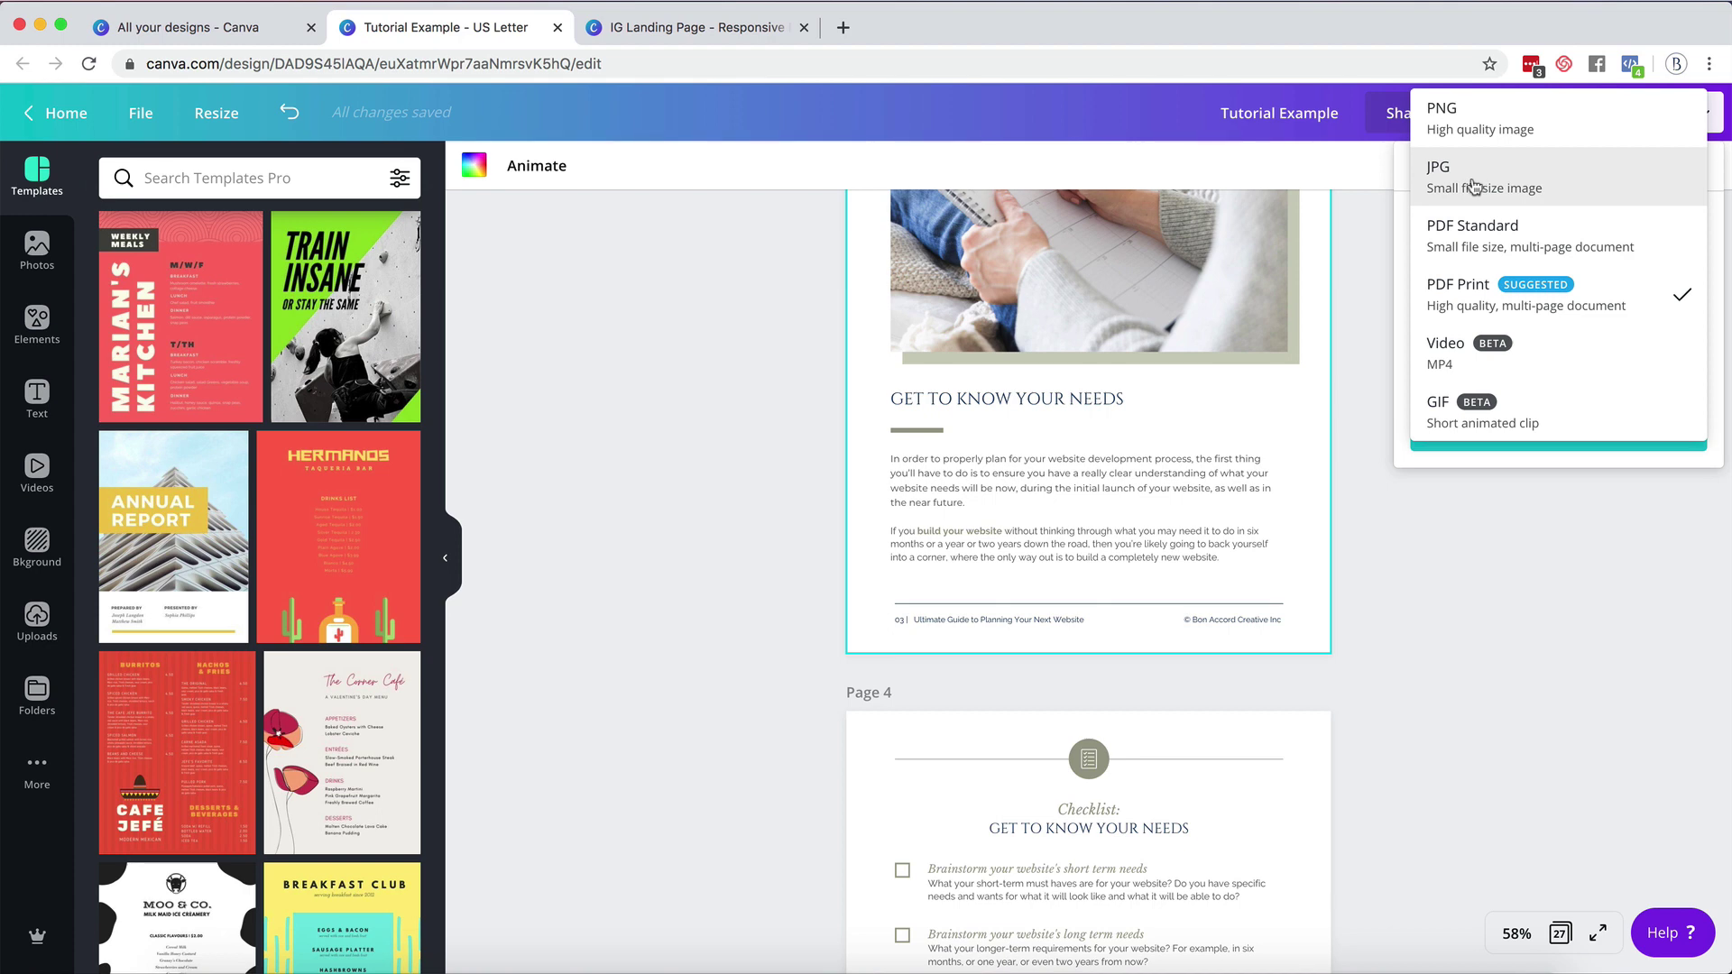
pyautogui.click(756, 290)
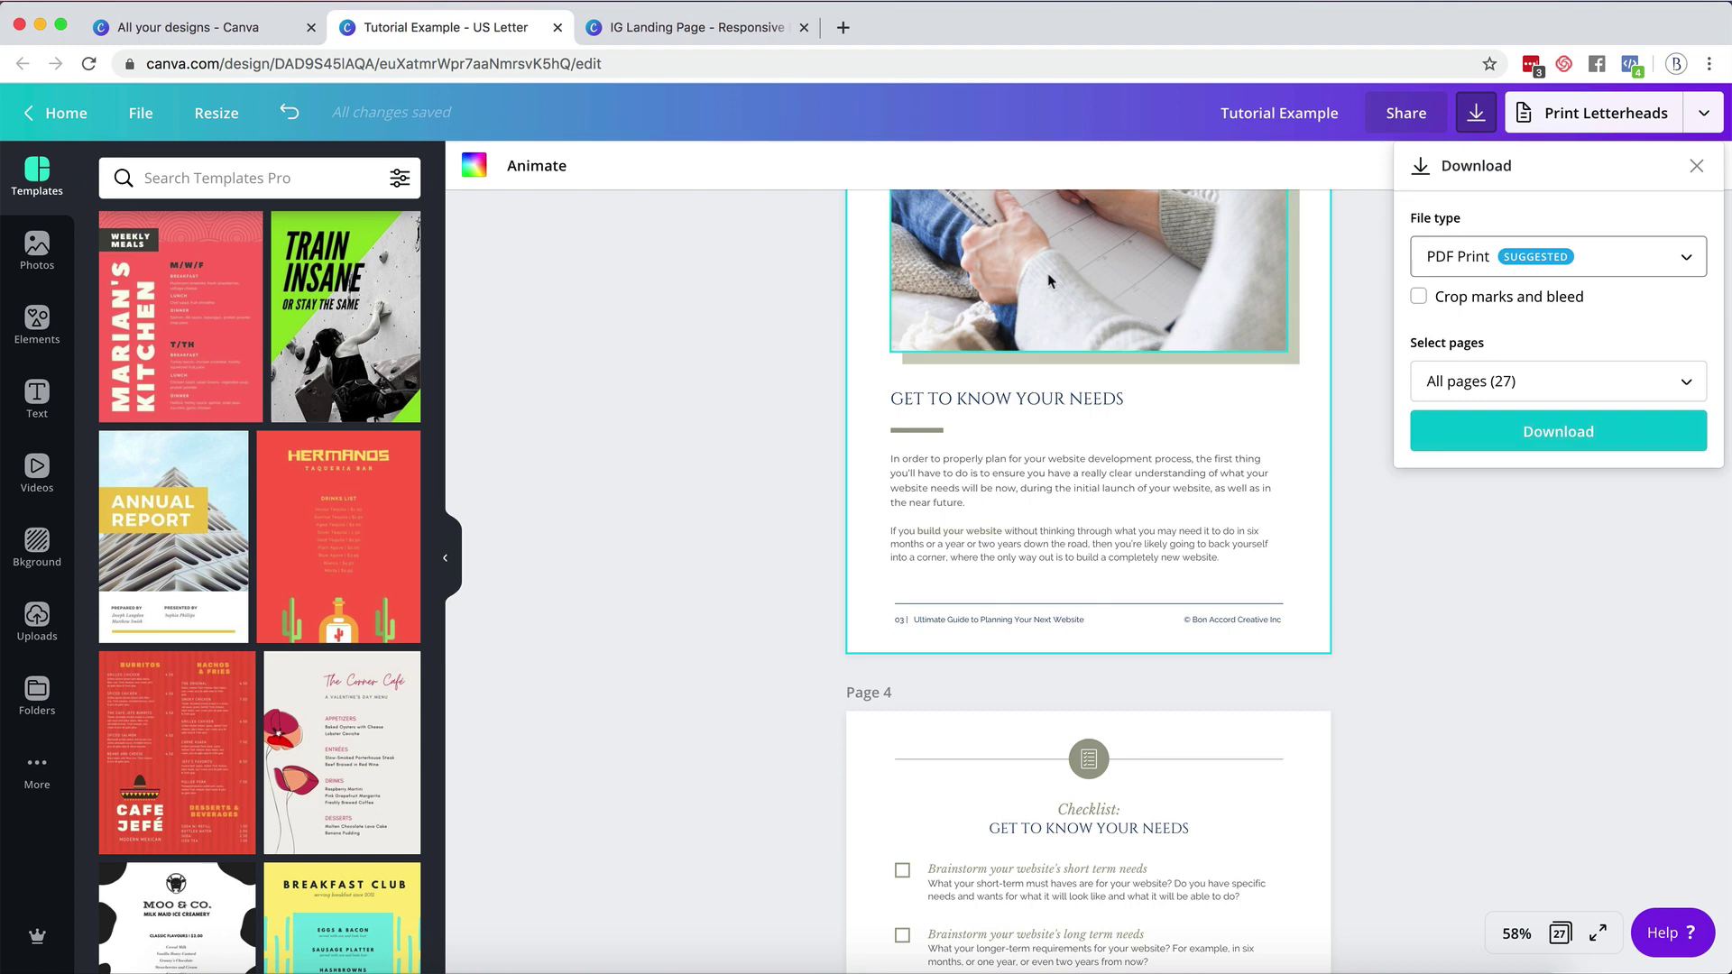
pyautogui.click(683, 20)
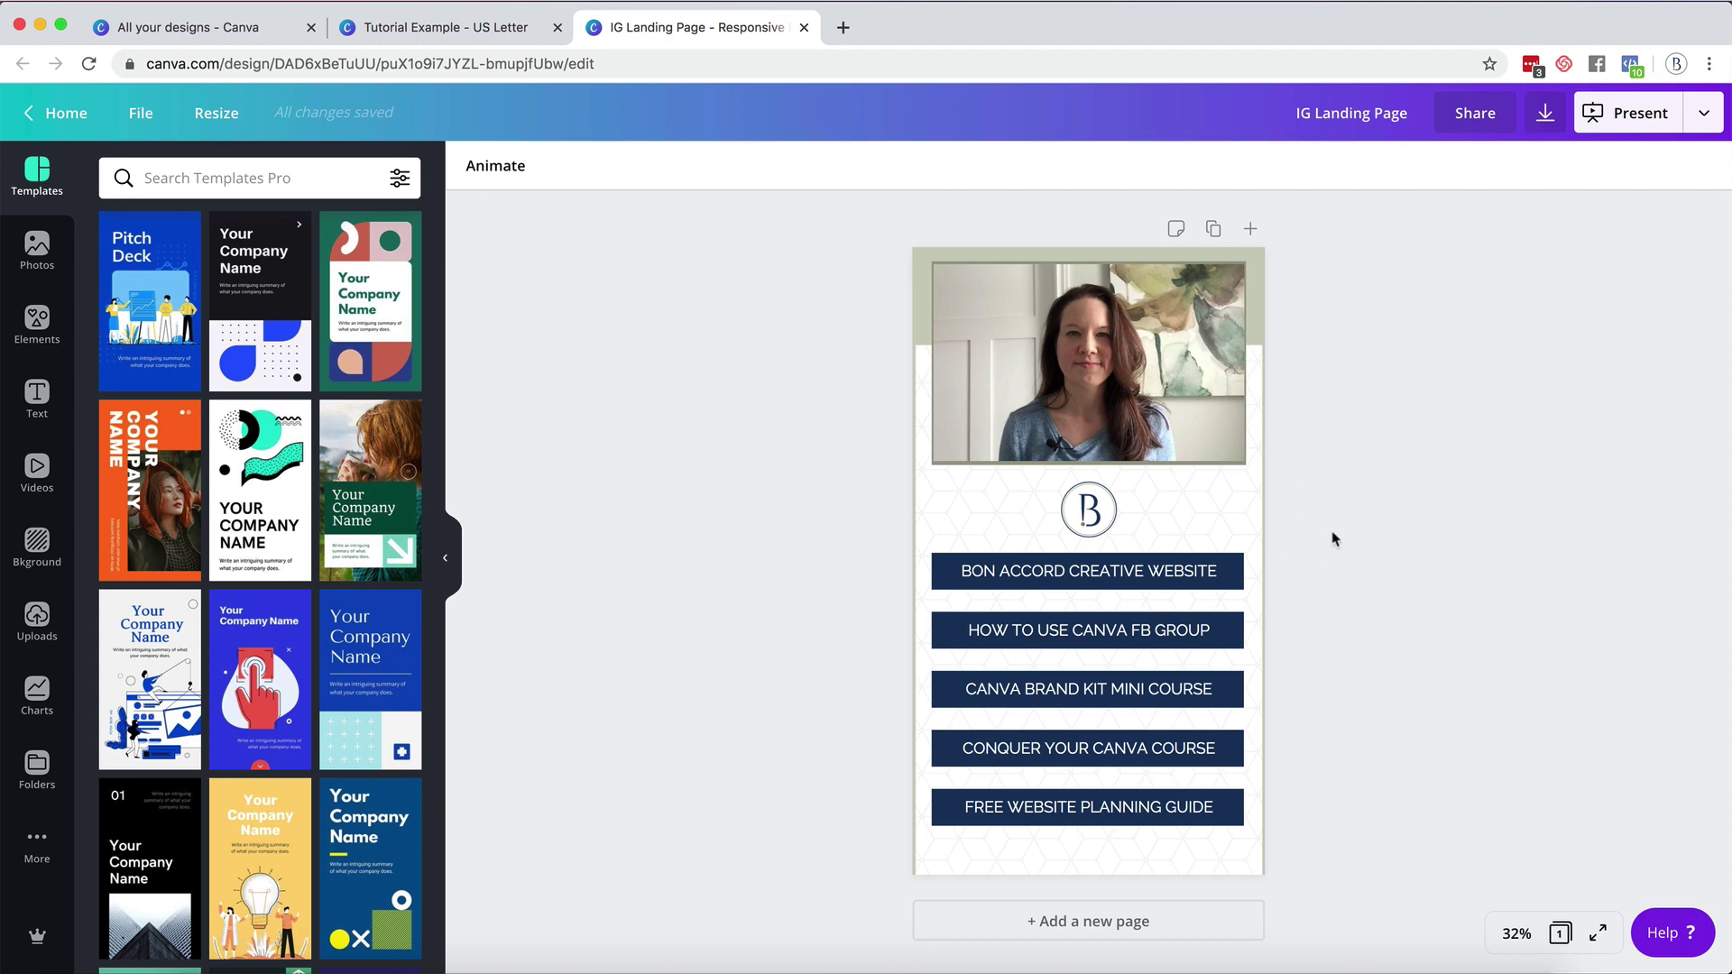
pyautogui.click(998, 578)
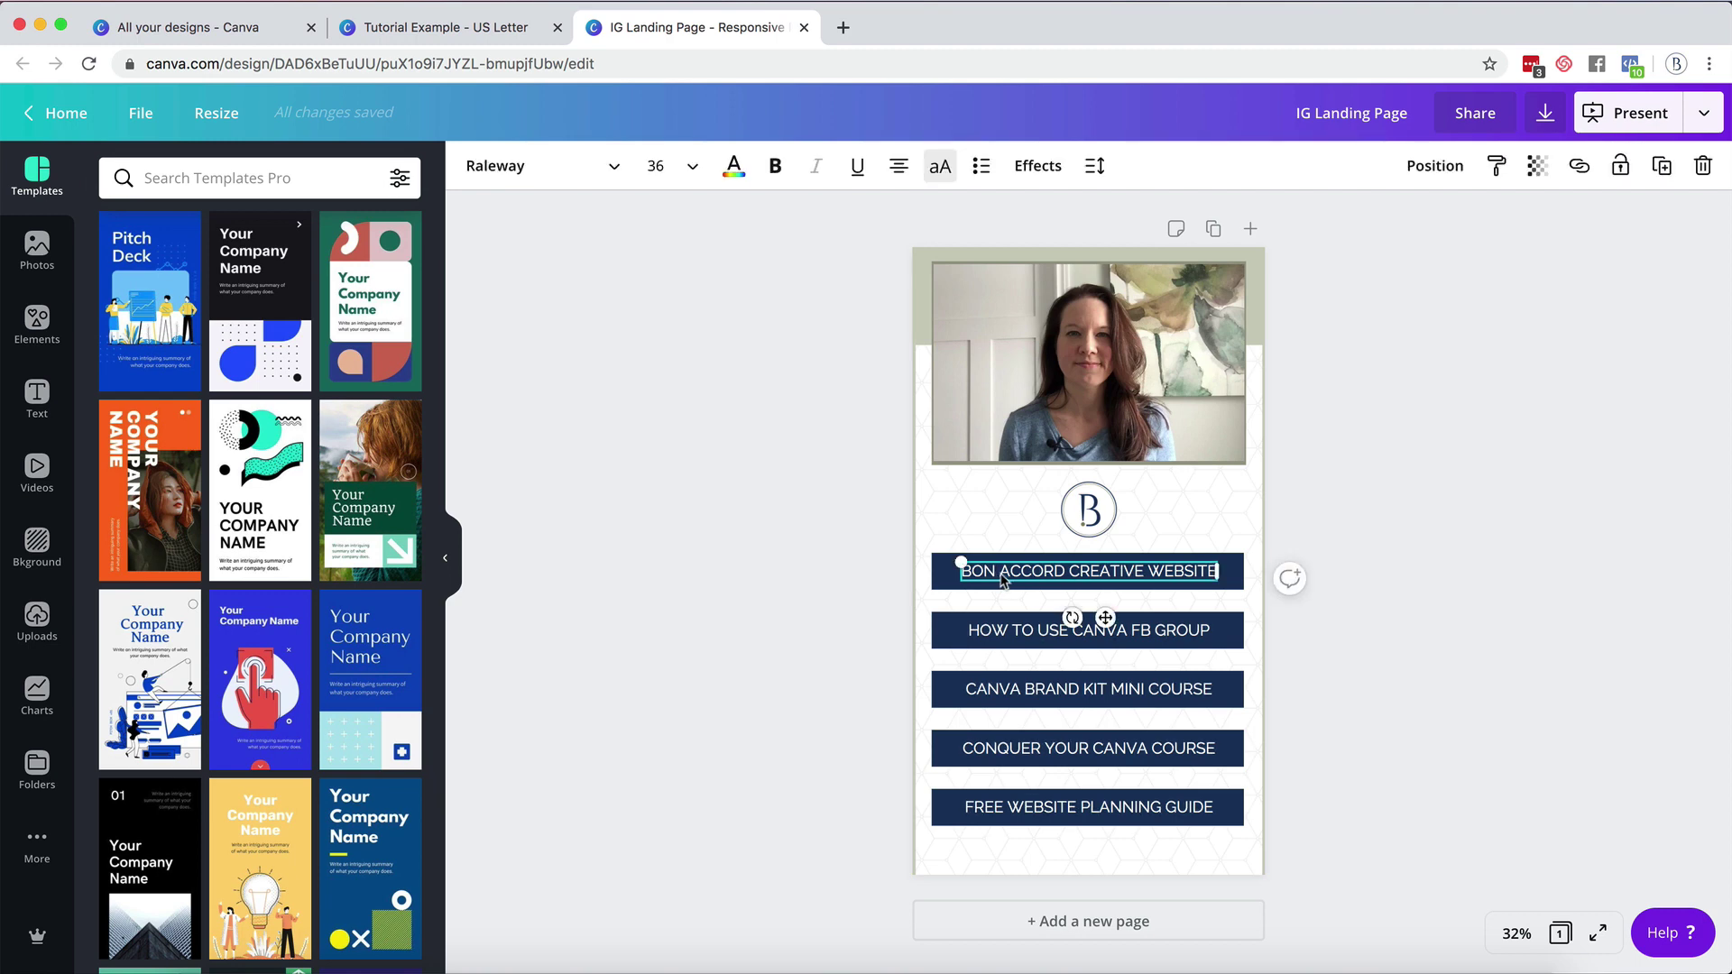
pyautogui.click(1585, 164)
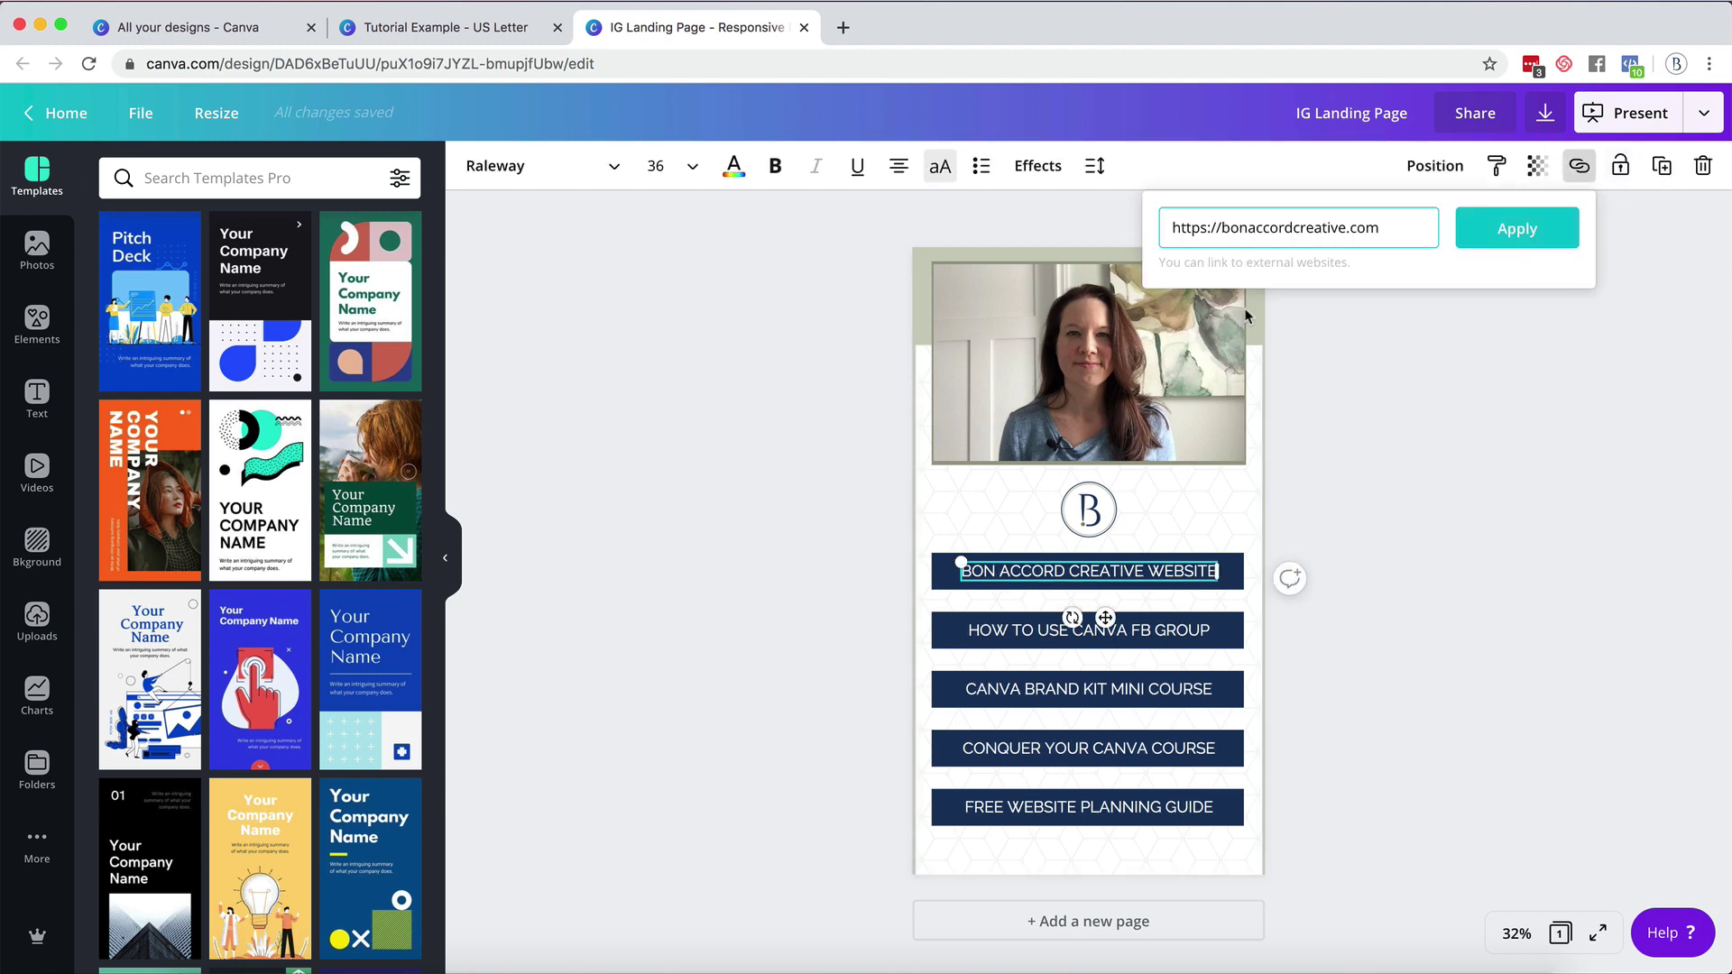
pyautogui.click(1025, 636)
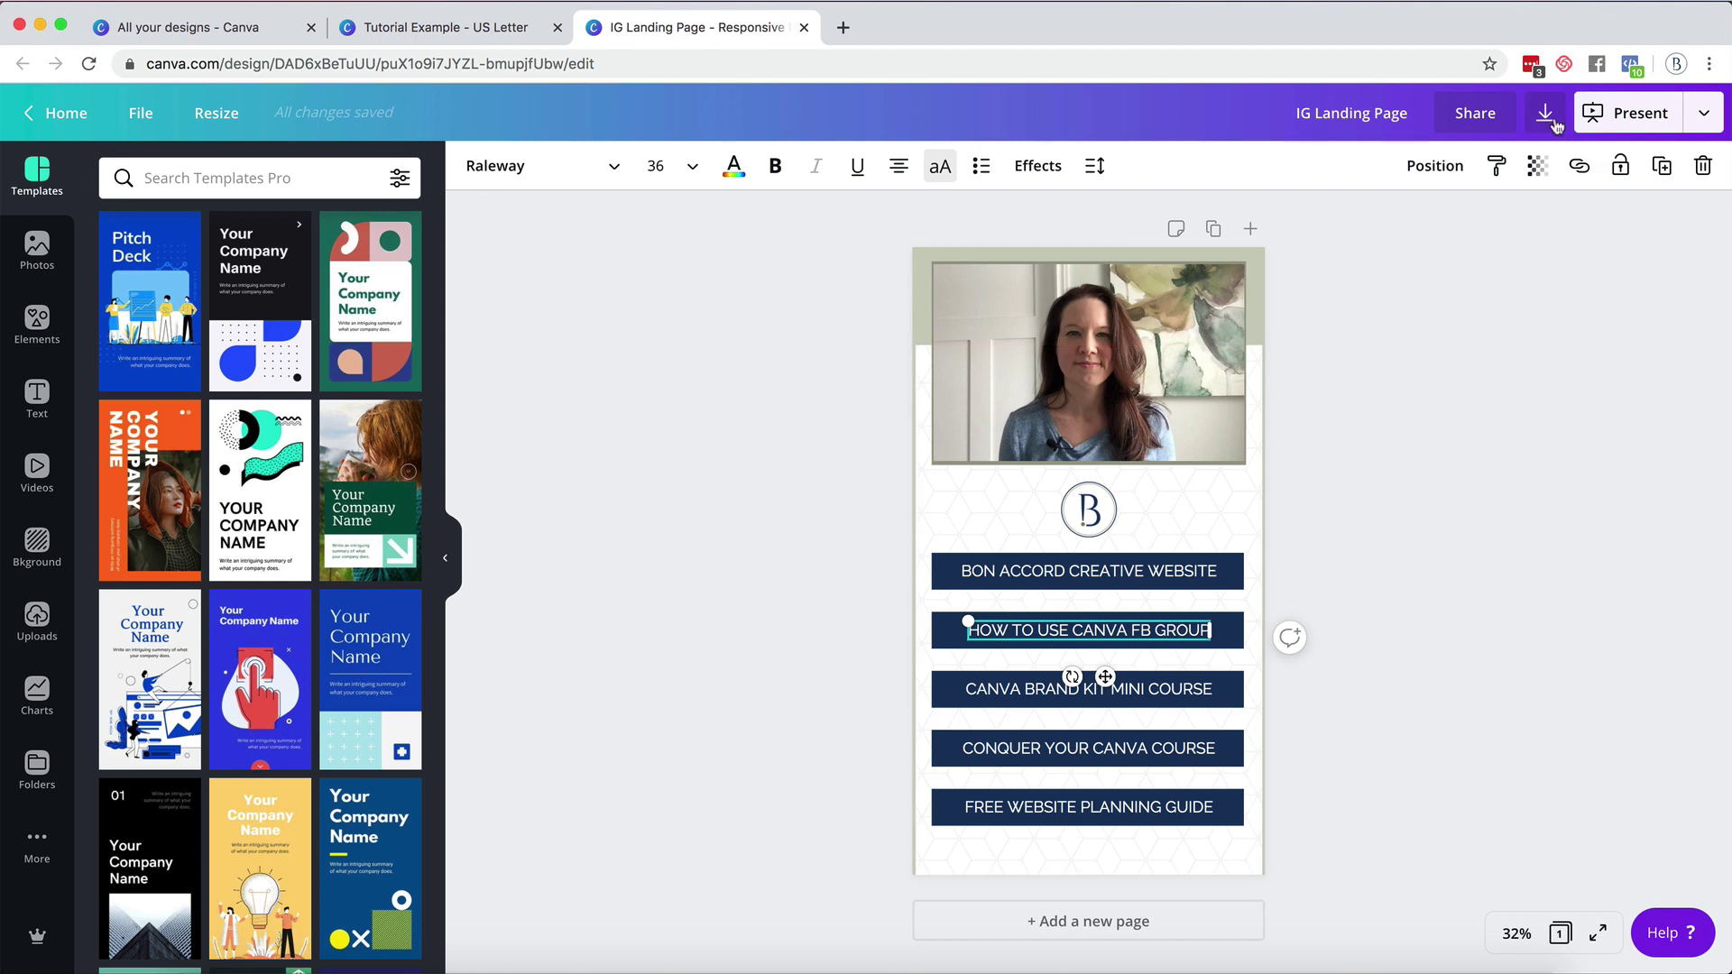
pyautogui.click(1579, 165)
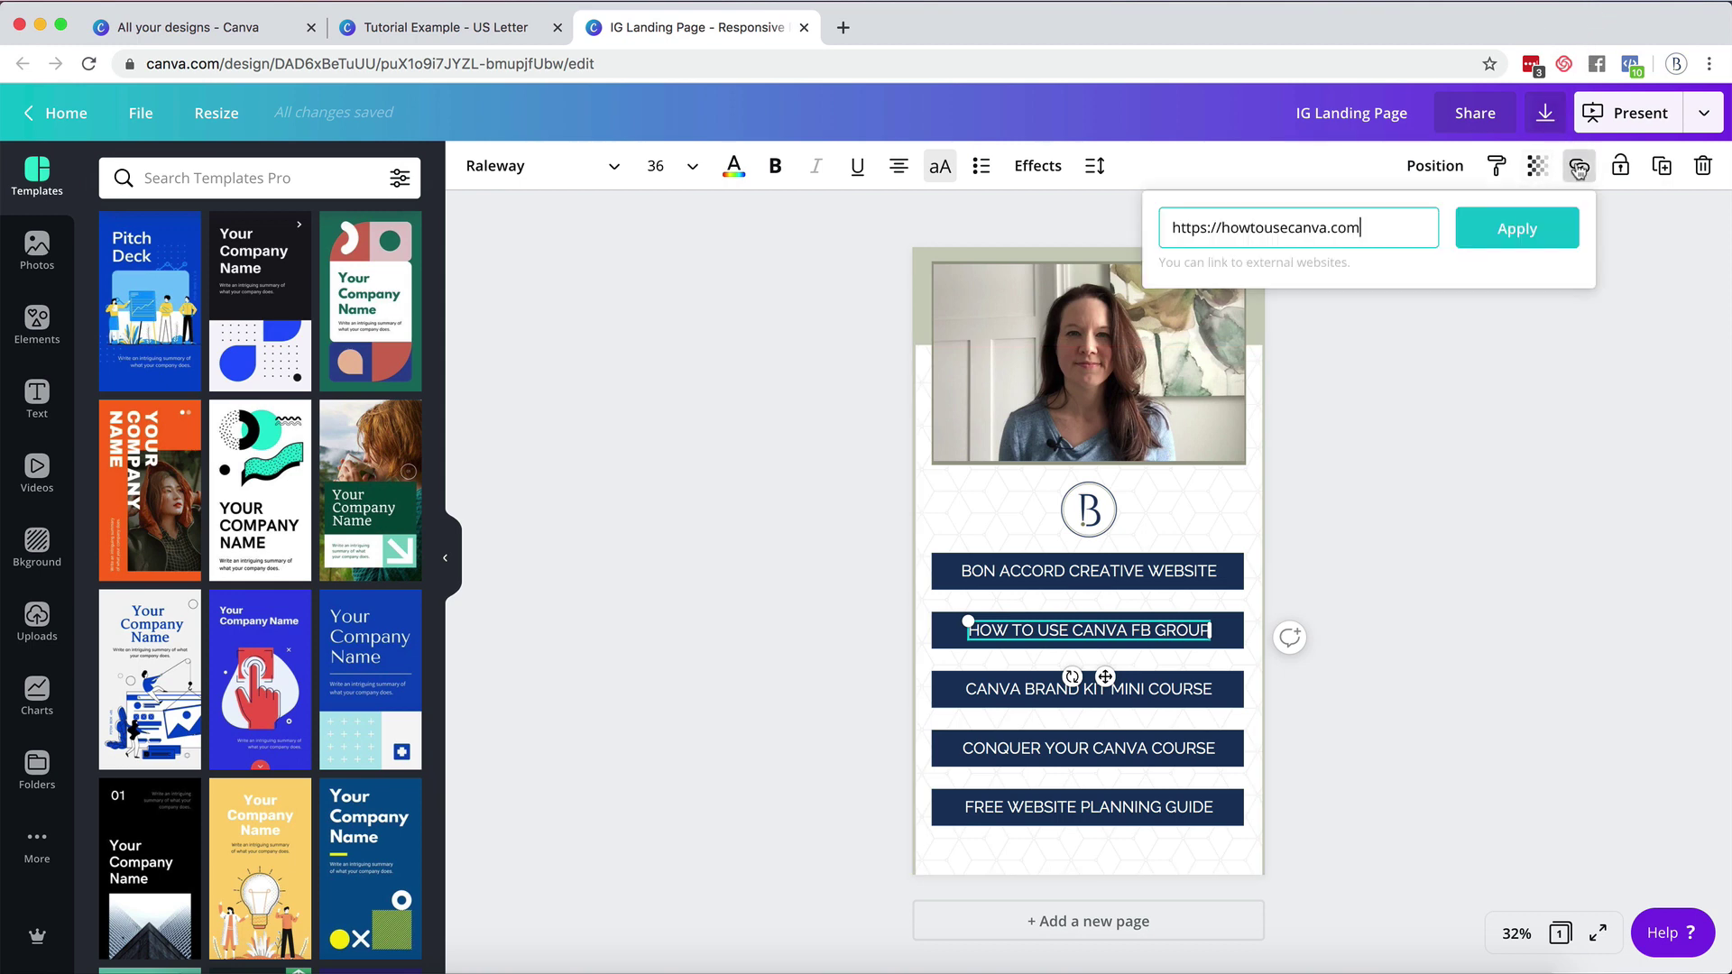
pyautogui.click(1327, 546)
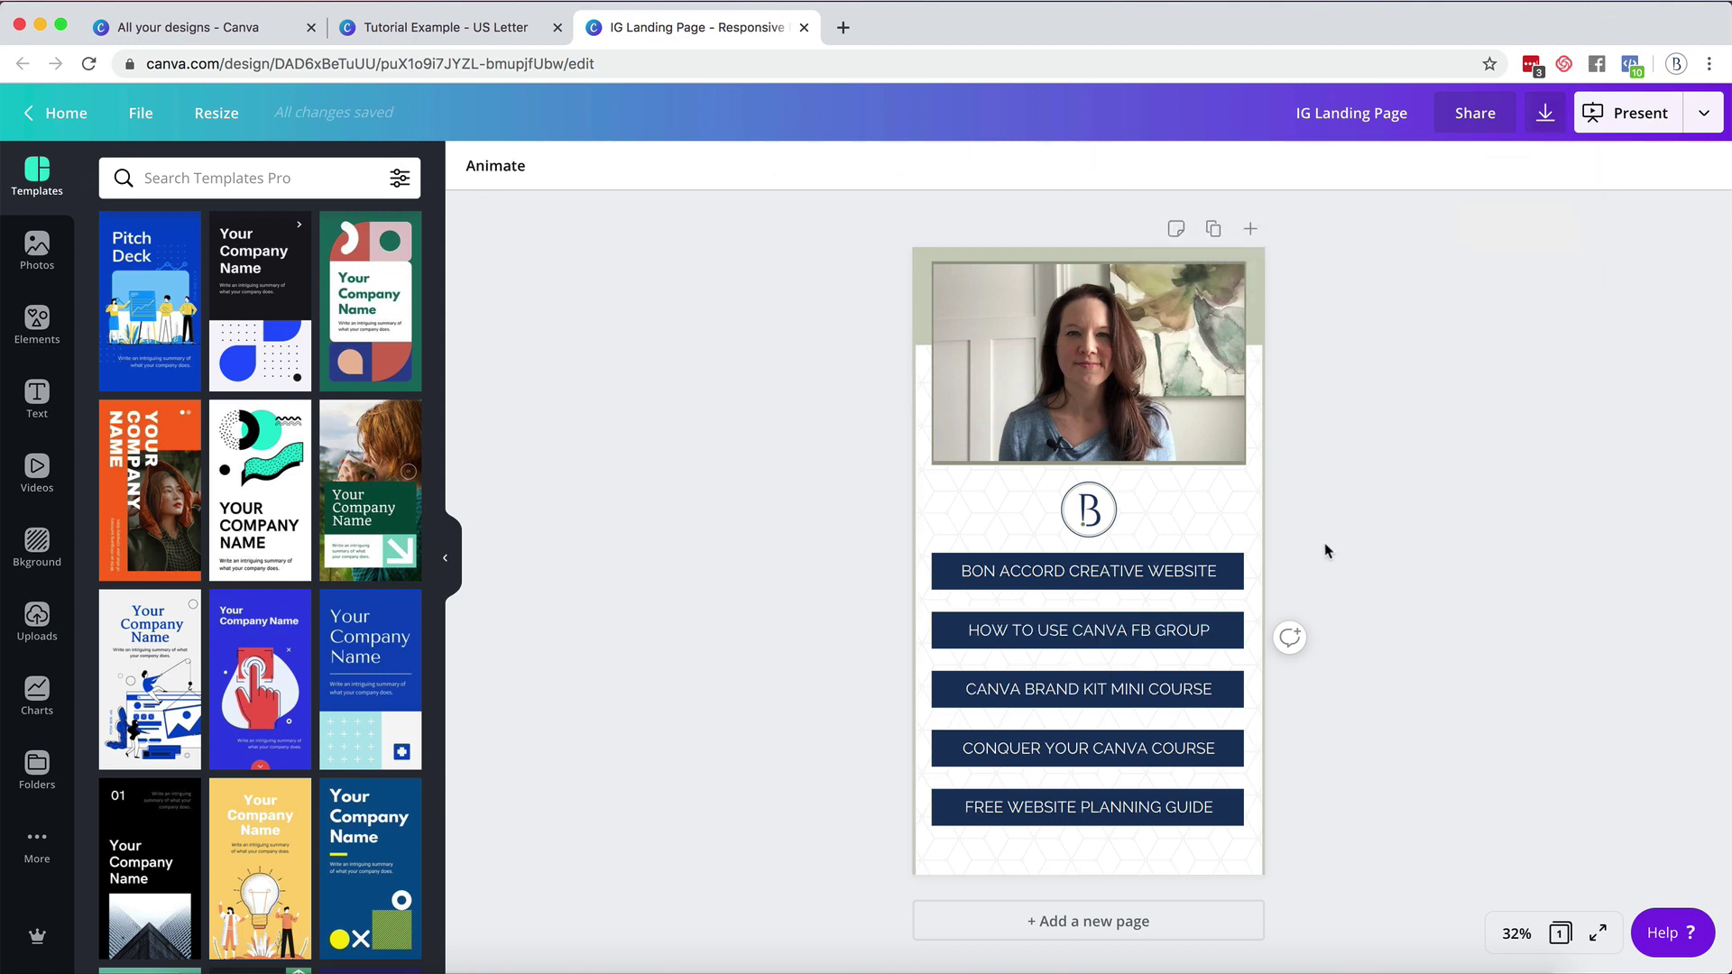
pyautogui.click(1702, 115)
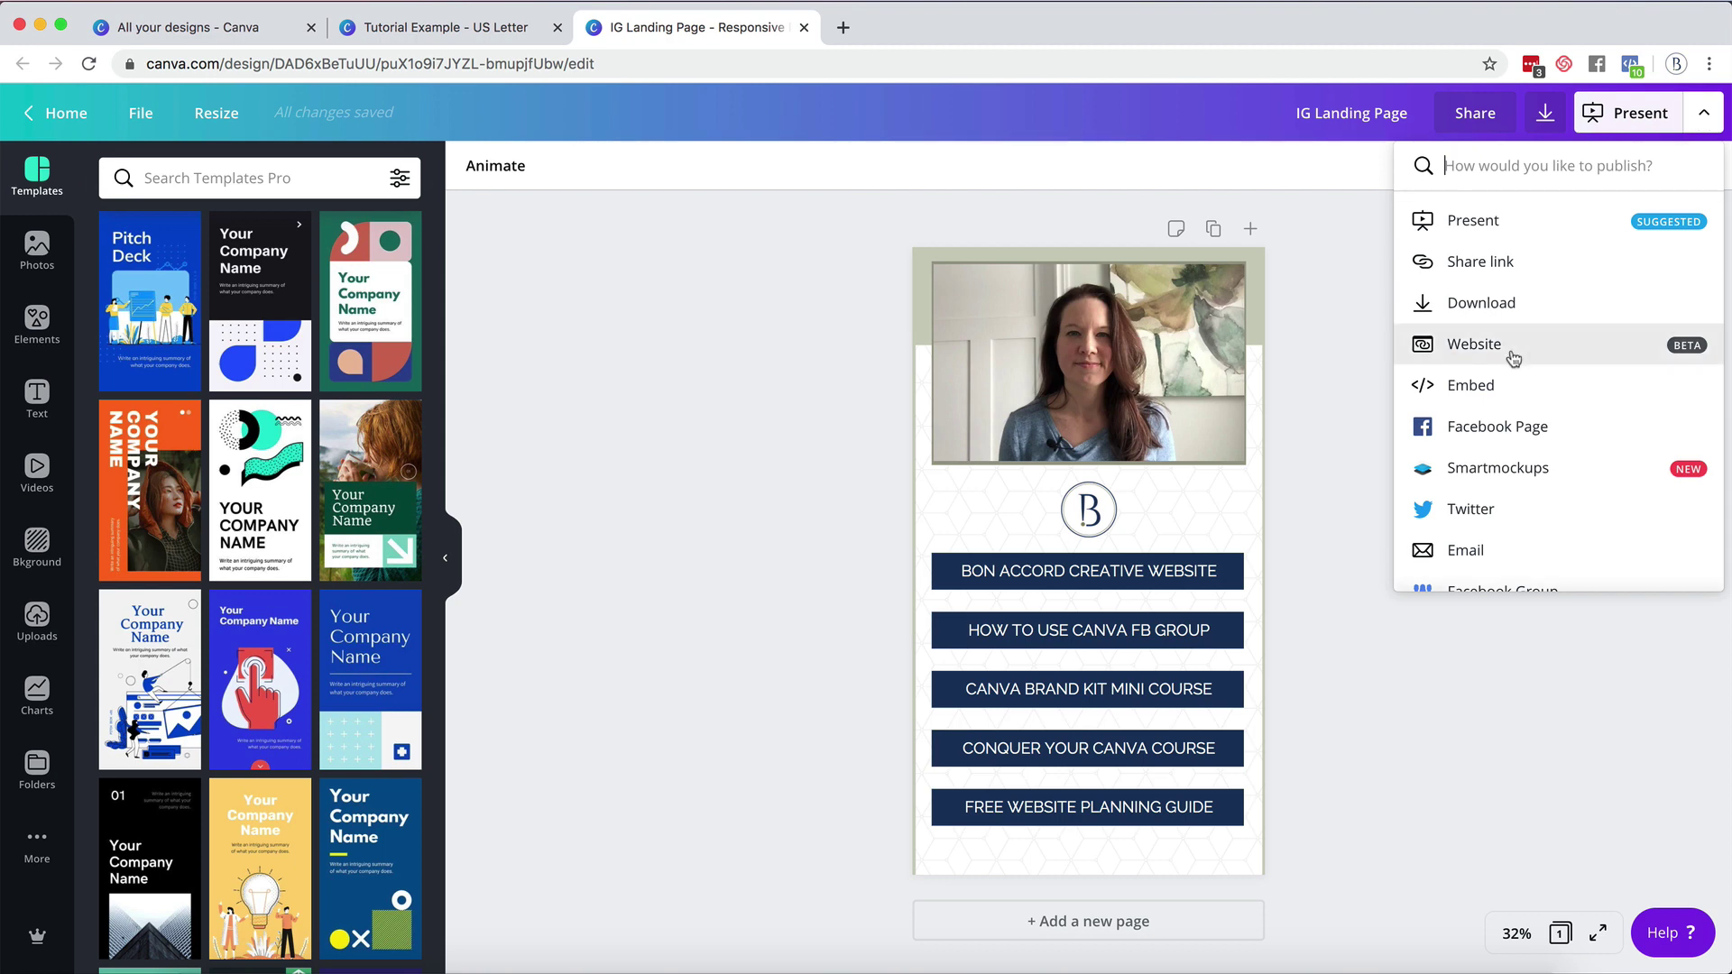
# Publish the IG landing page as a Website and check the web style options, keeping Scrolling.
pyautogui.scroll(-5, 1457, 374)
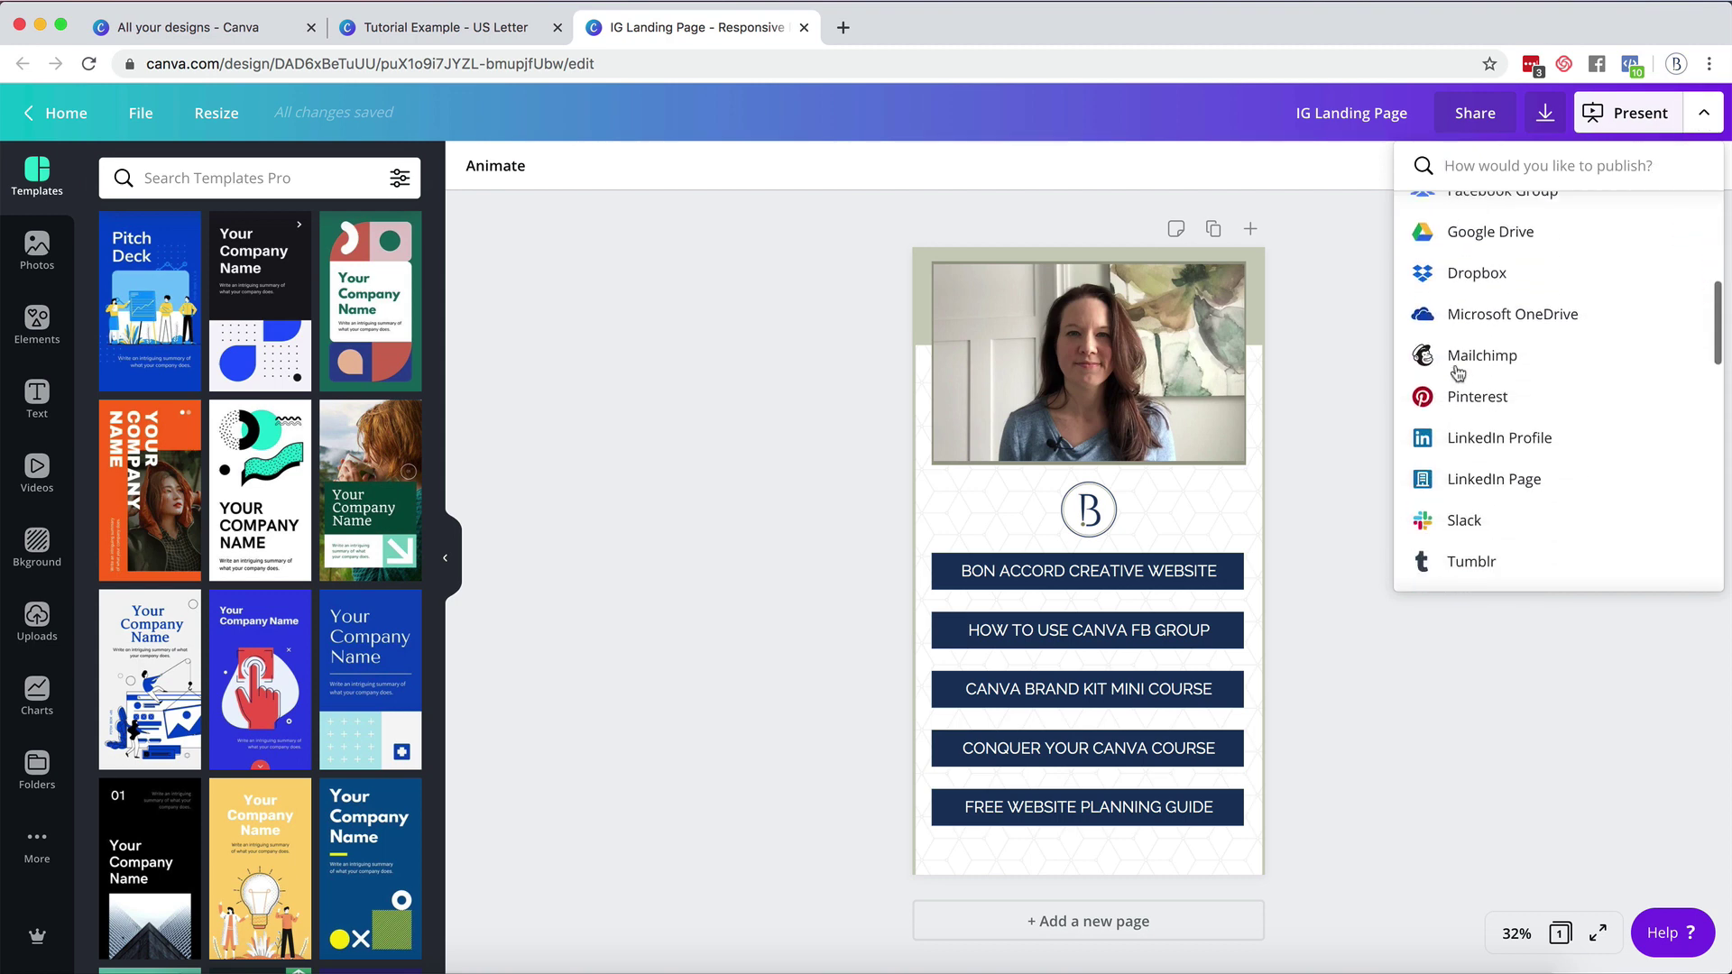
pyautogui.scroll(5, 1457, 374)
pyautogui.click(1496, 346)
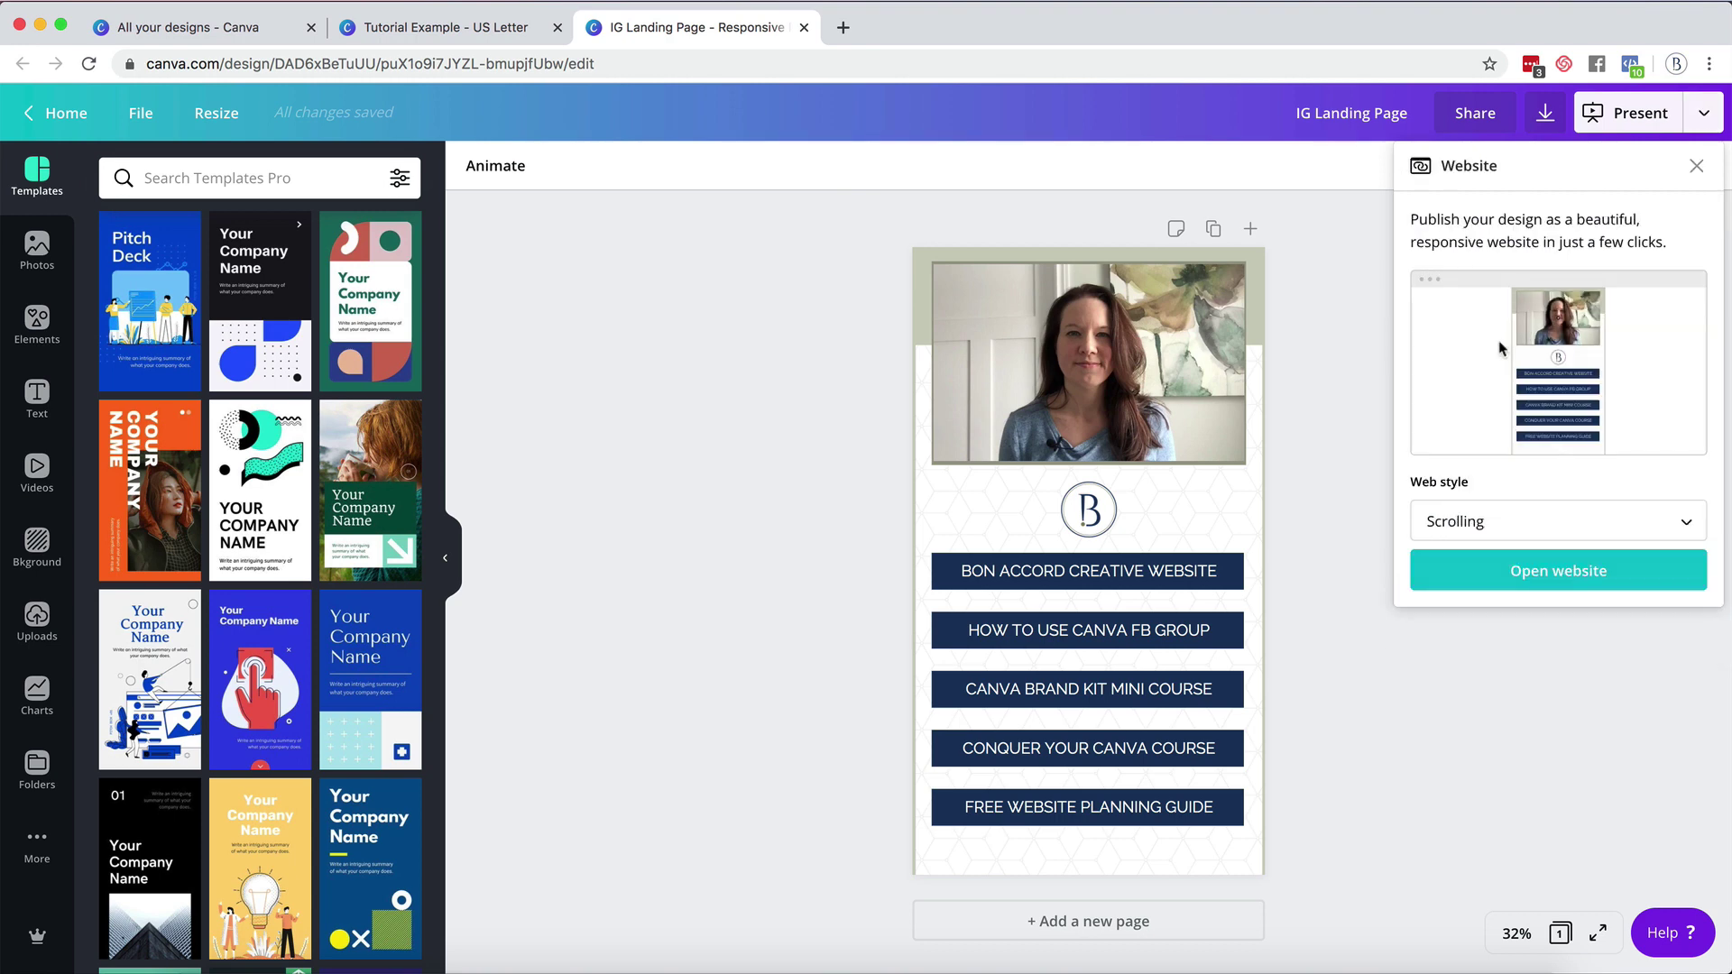
pyautogui.click(1461, 521)
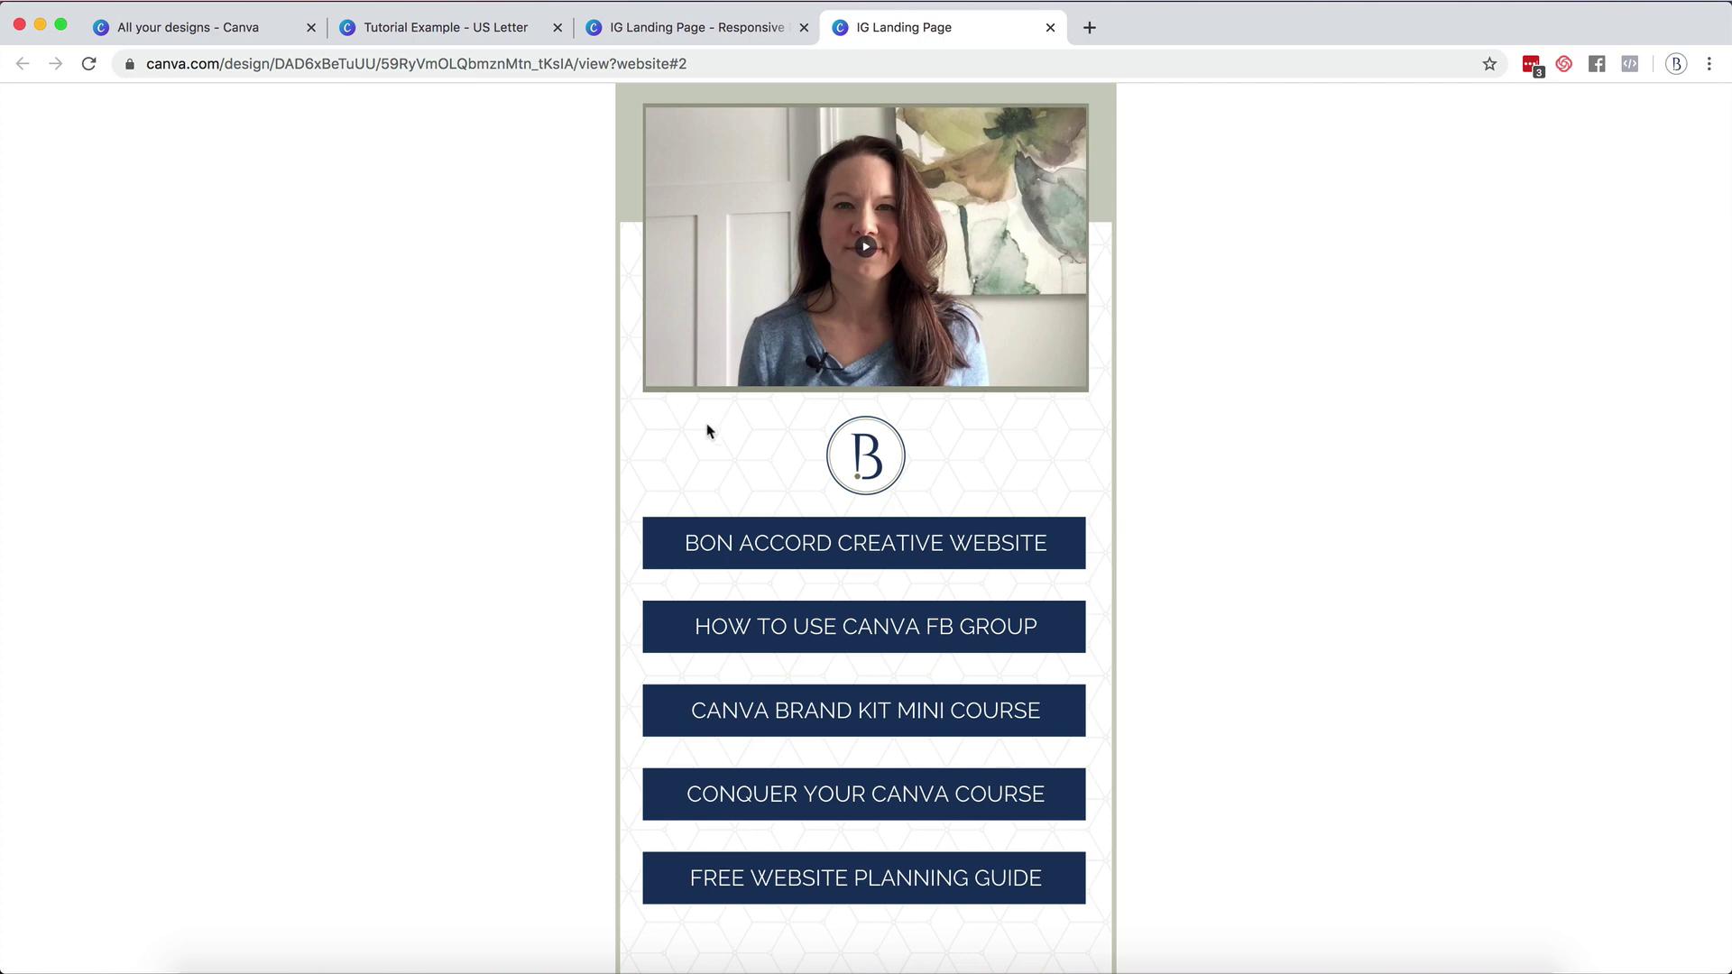
# Test the HOW TO USE CANVA FB GROUP and BON ACCORD CREATIVE WEBSITE buttons, closing each opened tab.
pyautogui.click(850, 630)
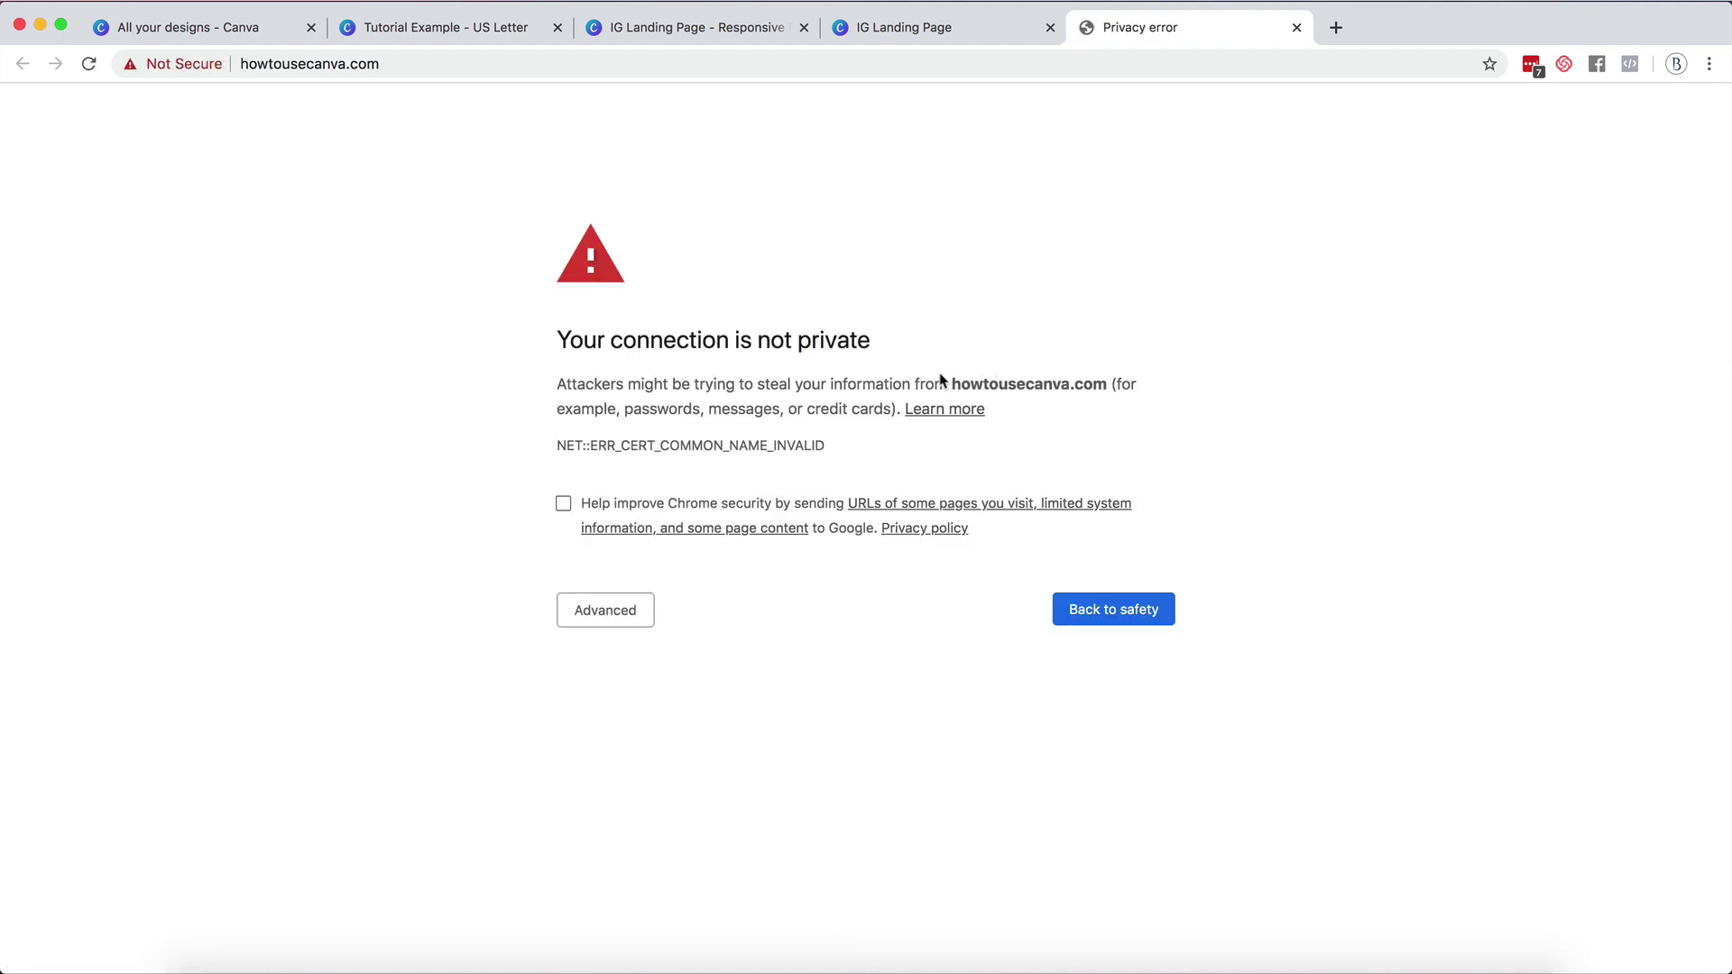
pyautogui.click(1297, 27)
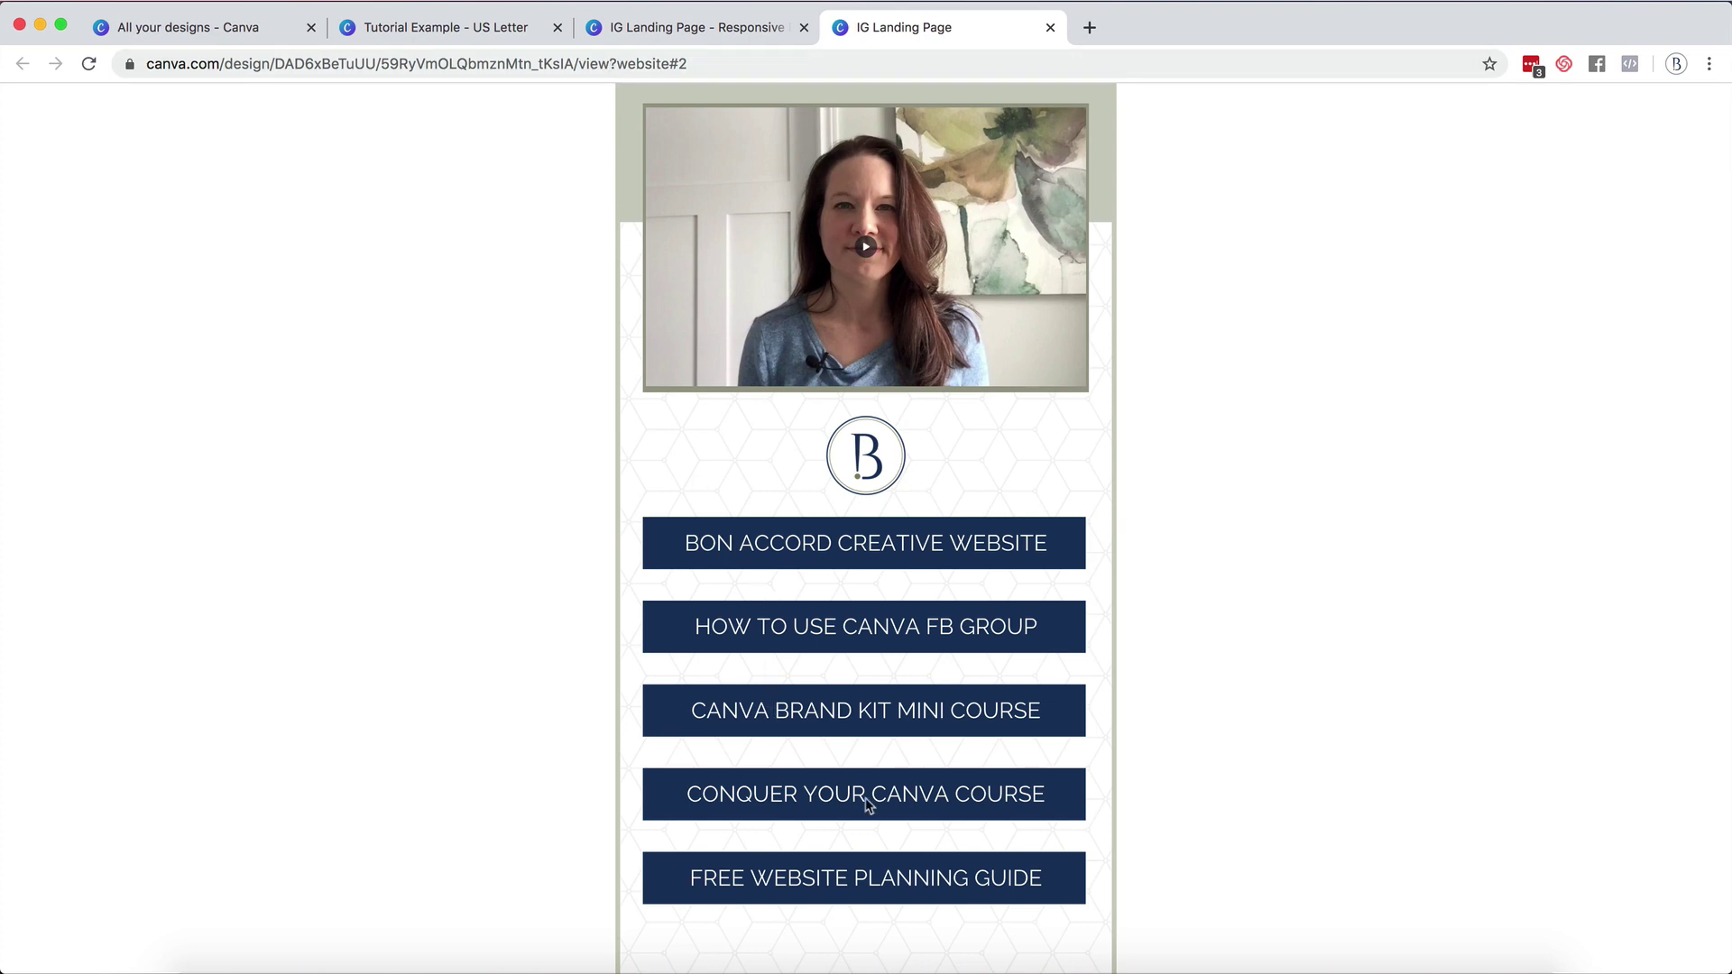
pyautogui.click(870, 547)
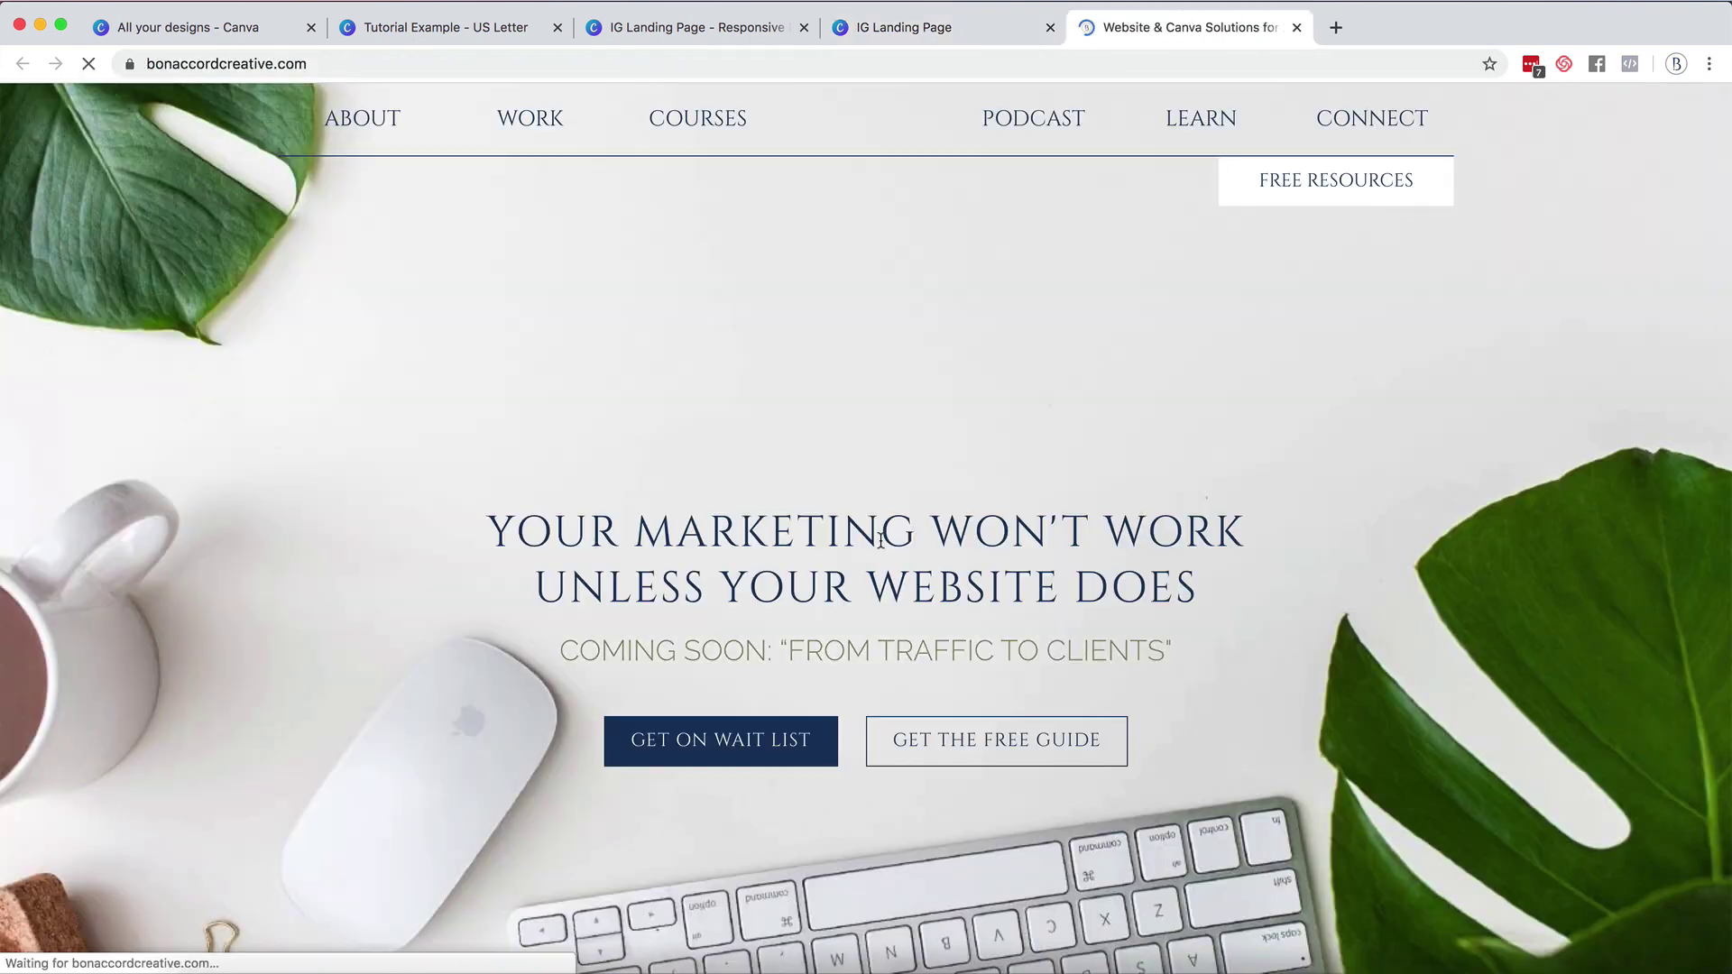
pyautogui.click(1296, 27)
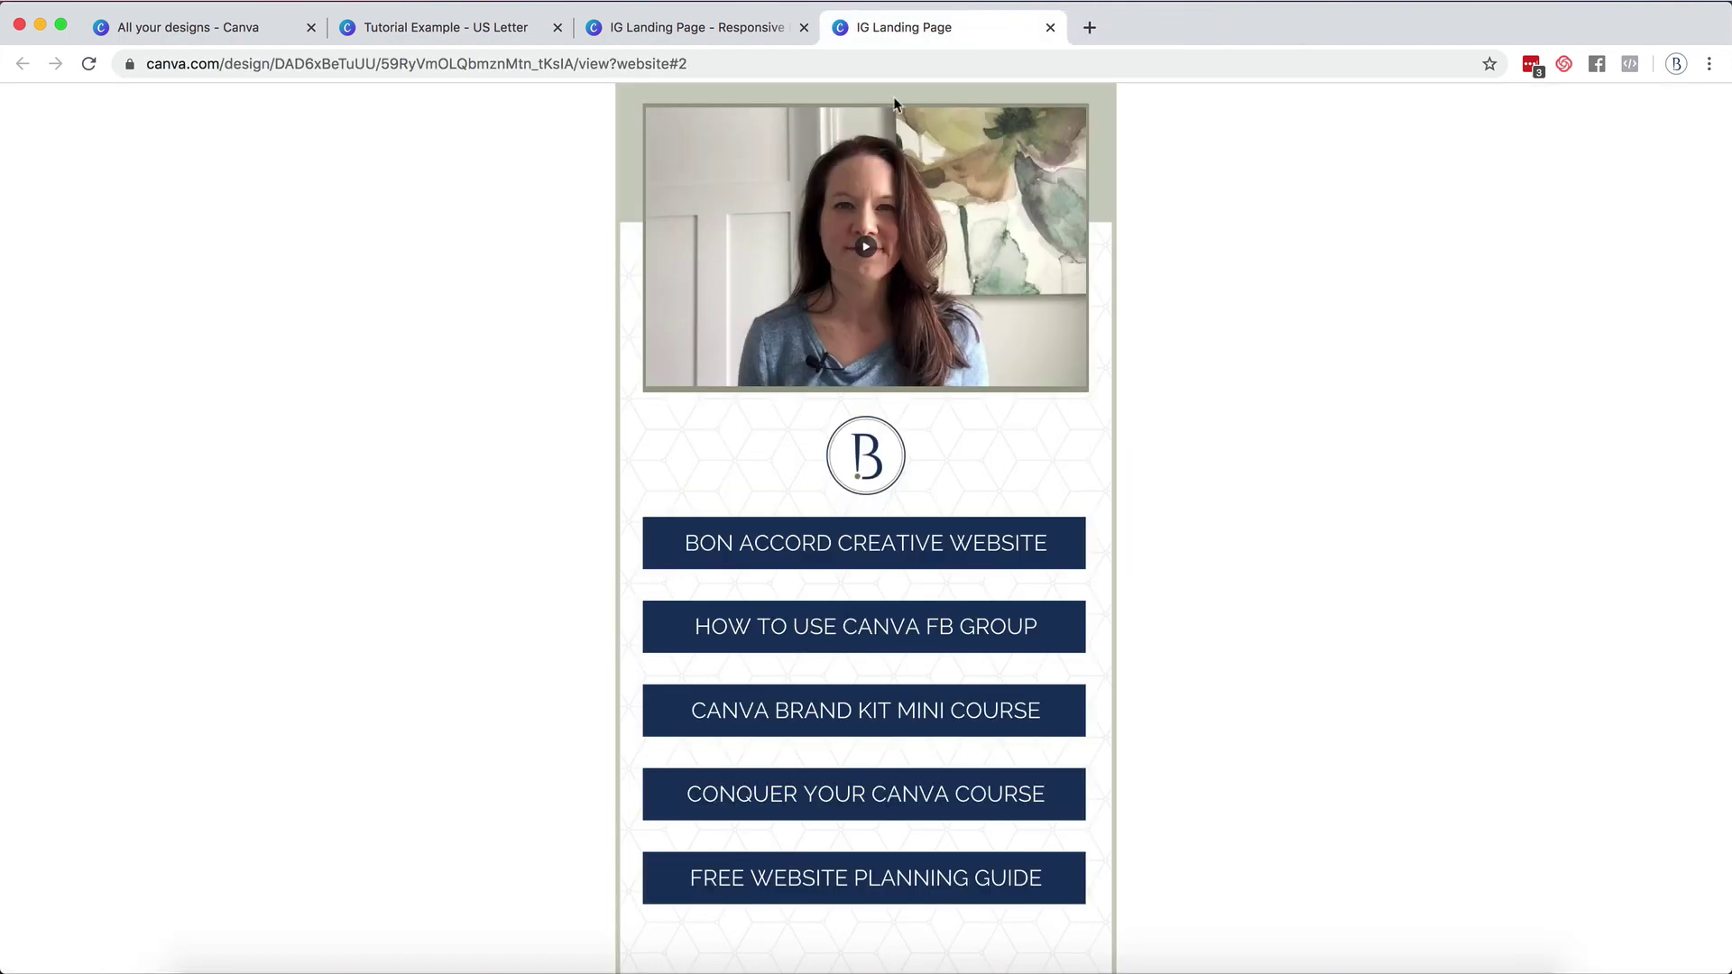
# Close the website tab, then preview the landing page as a full-screen presentation and exit it.
pyautogui.click(1050, 27)
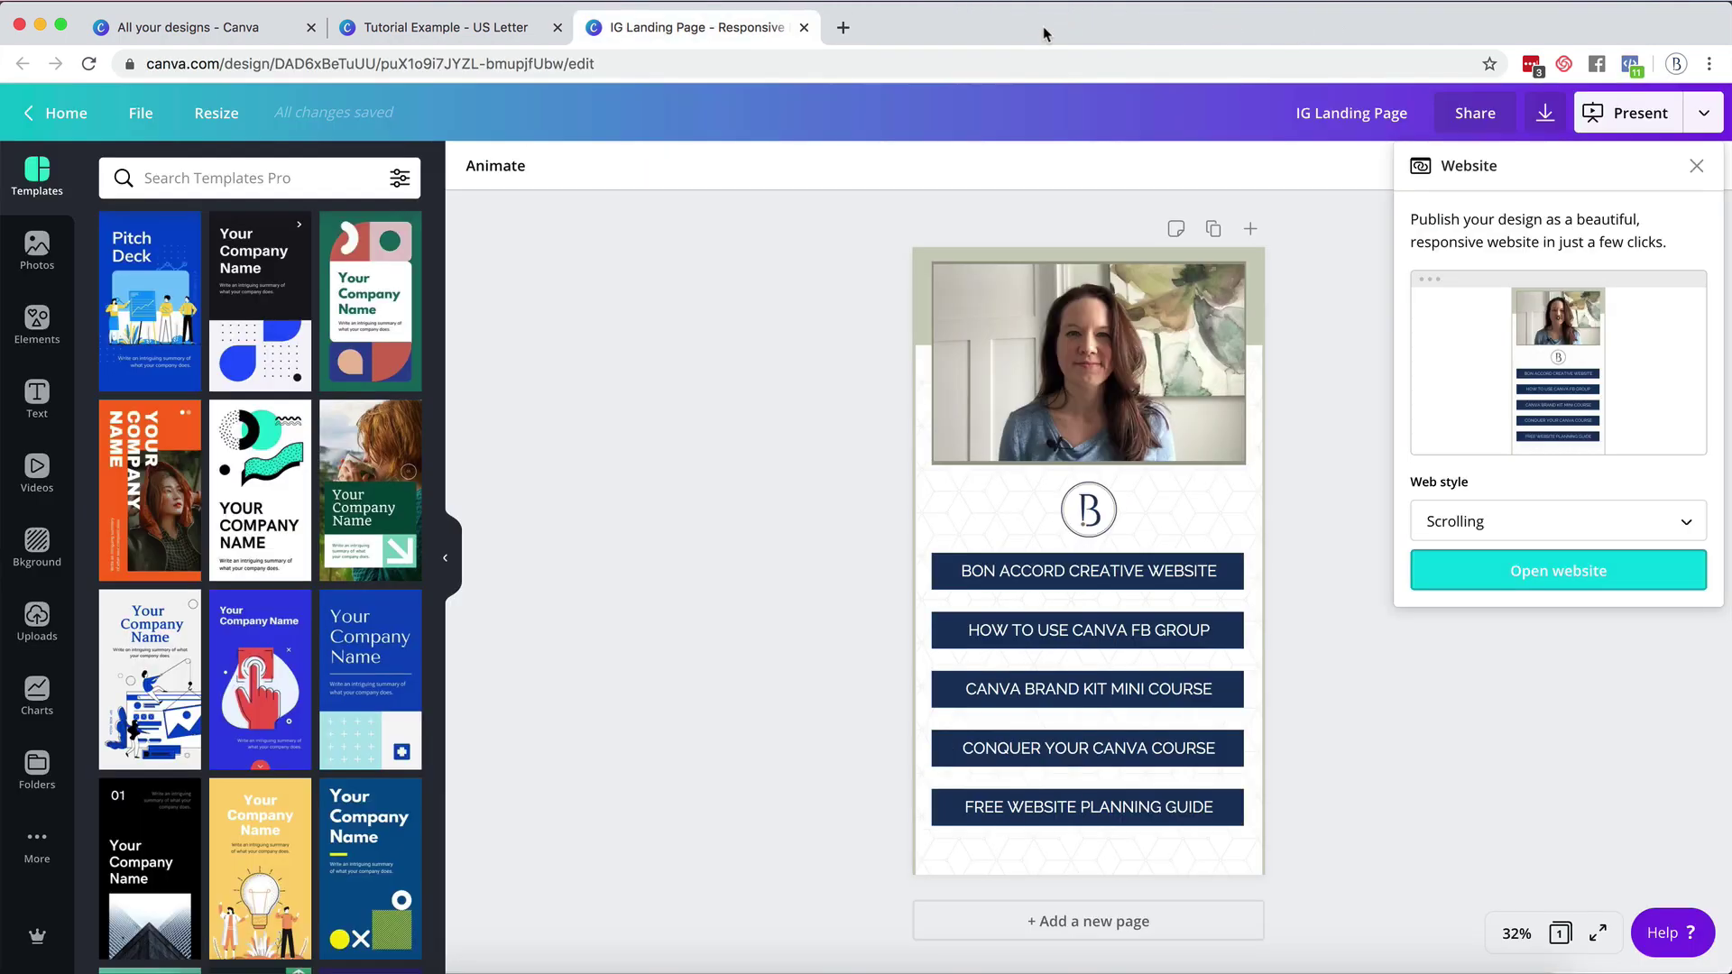
pyautogui.click(1703, 113)
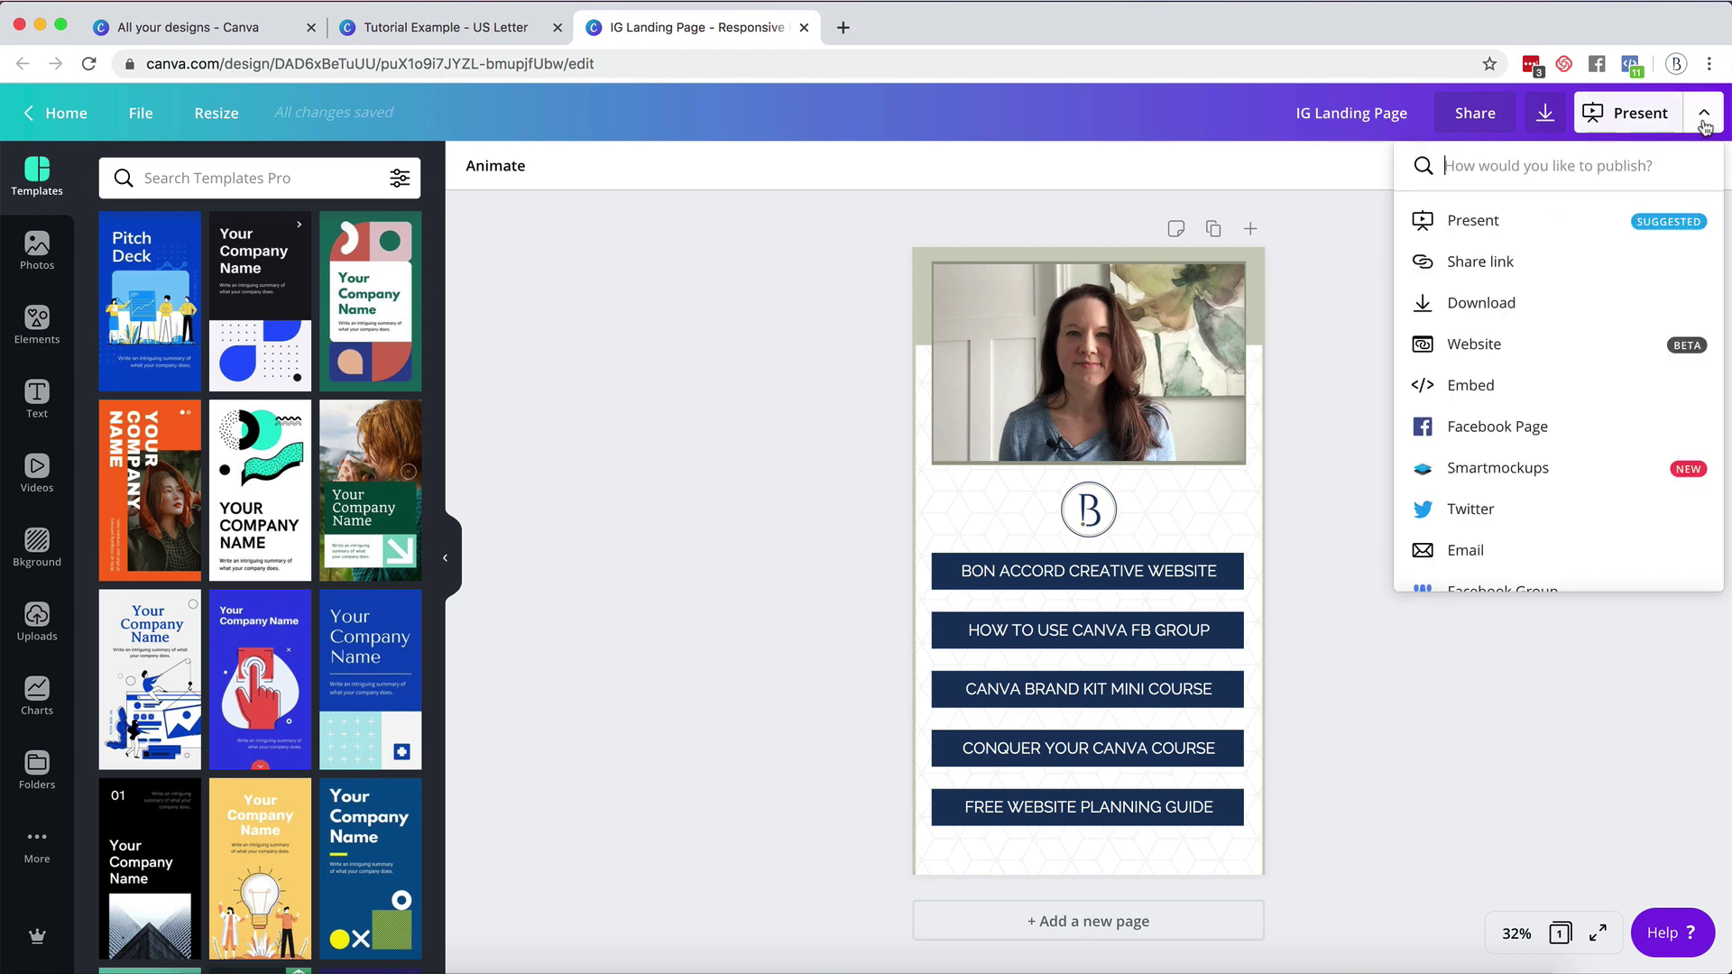
pyautogui.click(1474, 221)
pyautogui.click(1516, 388)
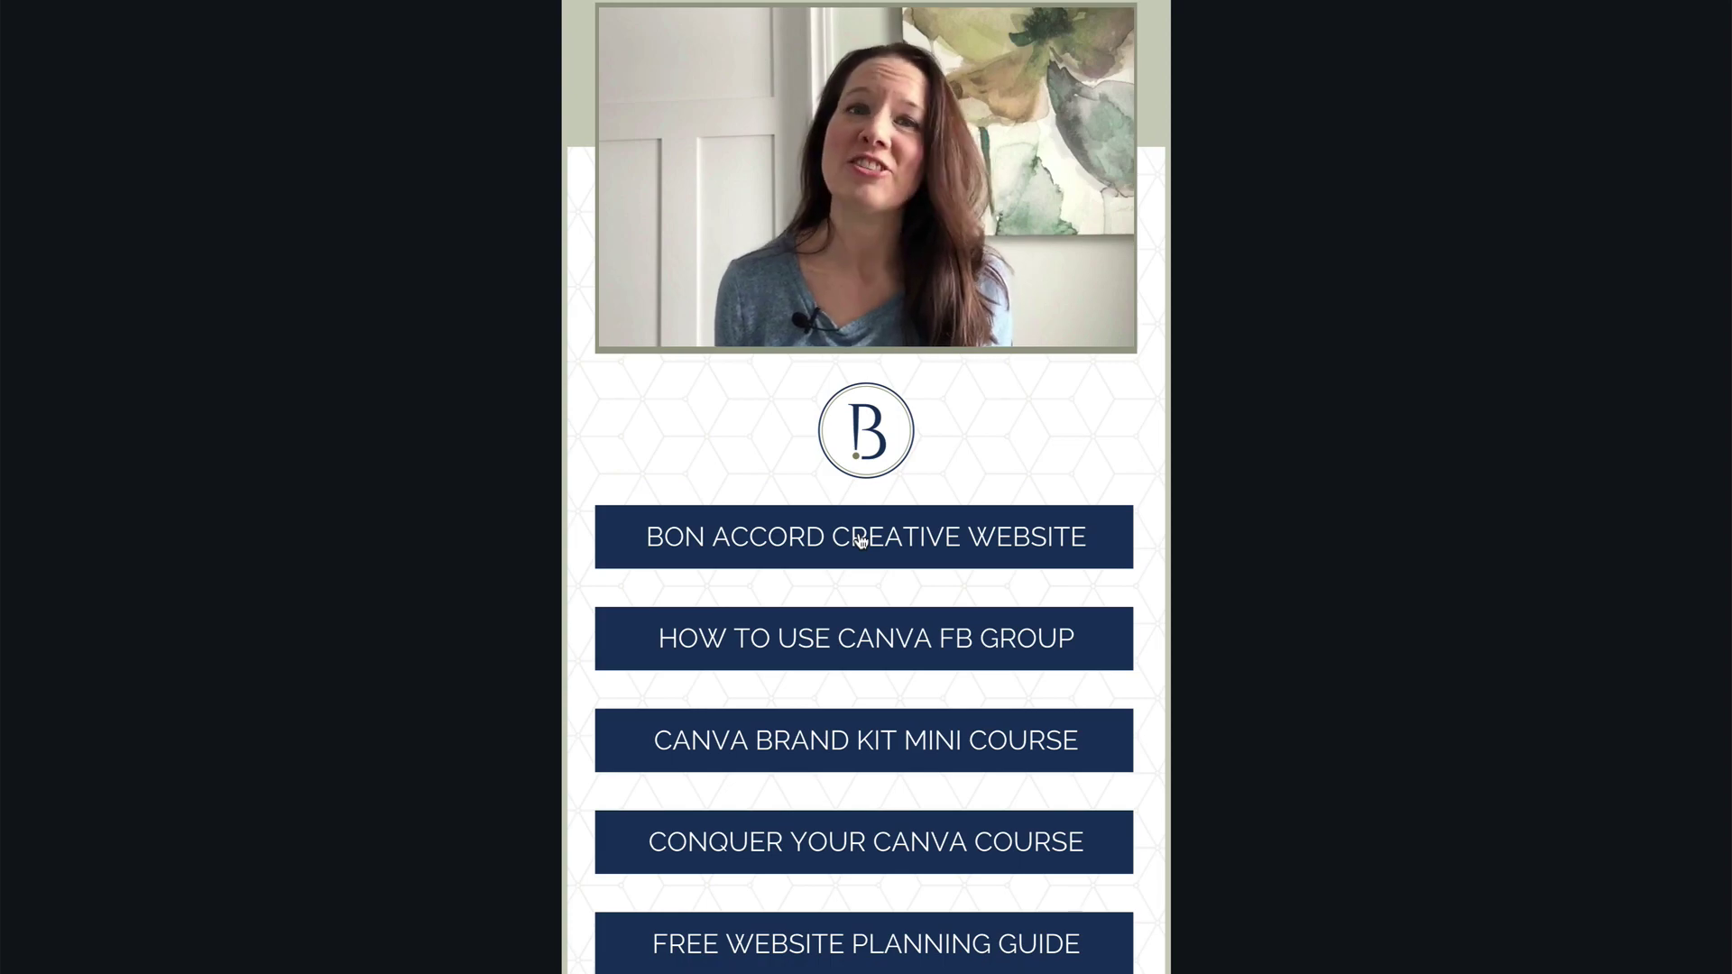
pyautogui.press('Escape')
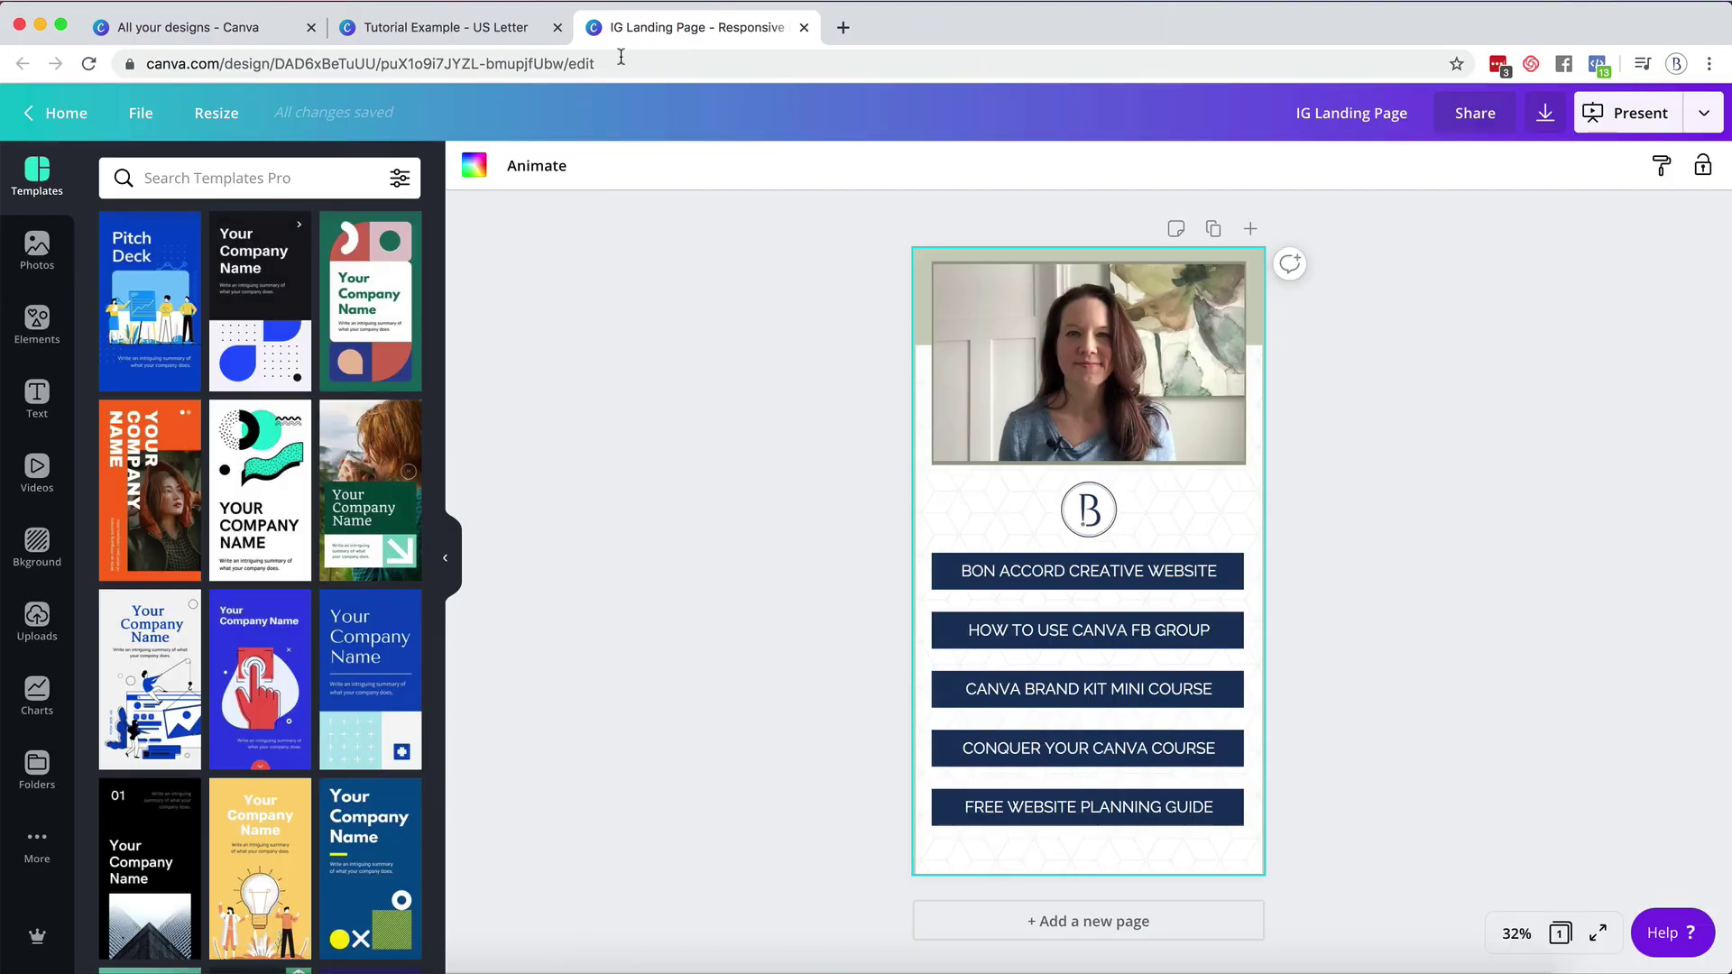
# Return to the Tutorial Example - US Letter guide with its download panel still open.
pyautogui.click(484, 29)
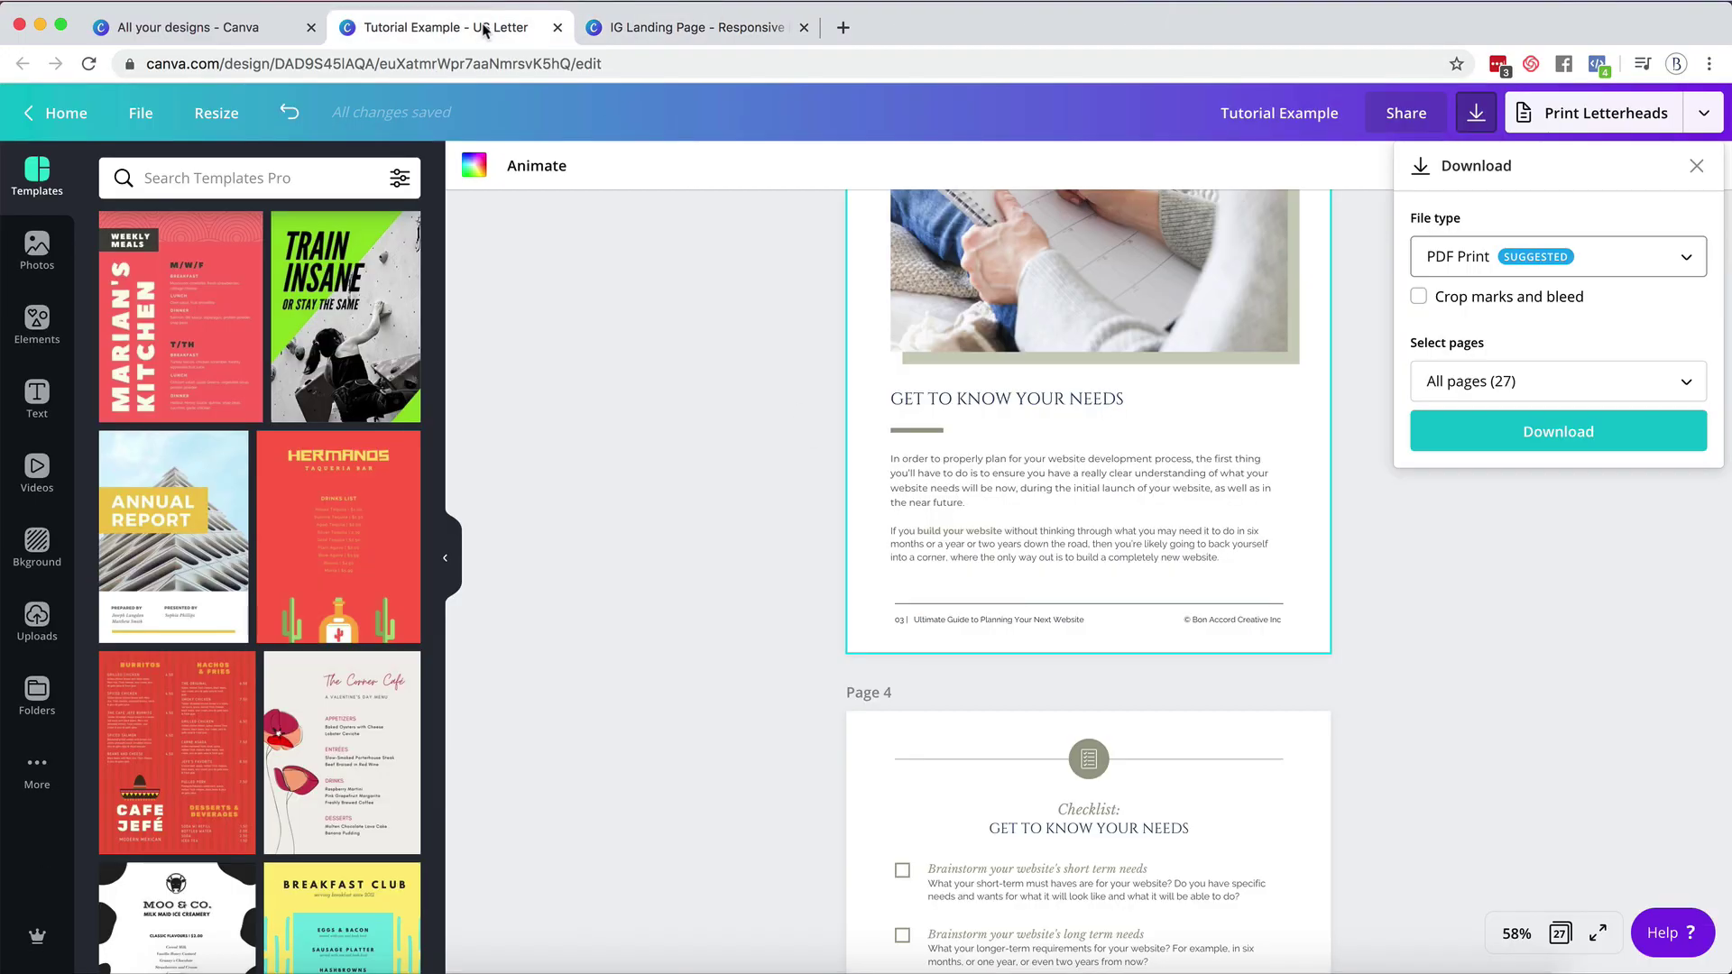